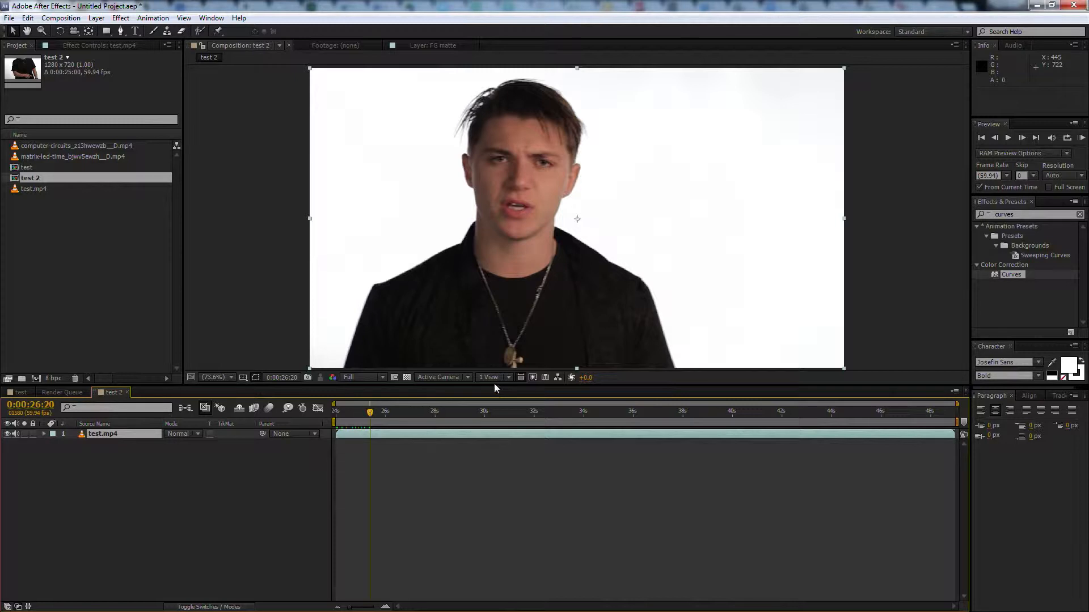
Duplicate the test.mp4 layer in the test 2 composition and rename the lower copy "BG Matte"
drag(493, 383, 500, 488)
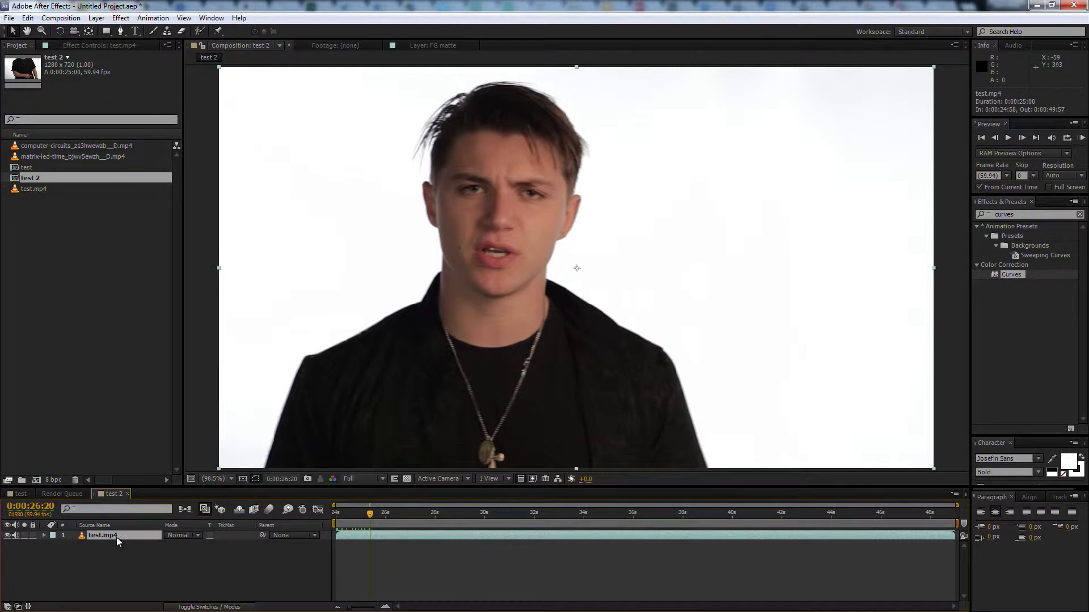
key(ctrl+d)
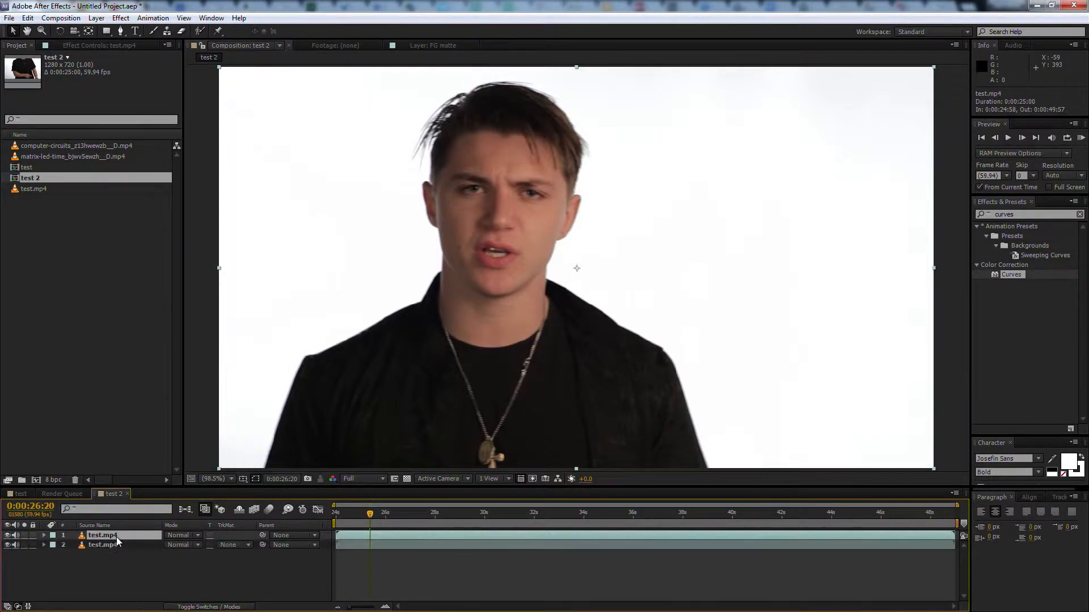
click(107, 545)
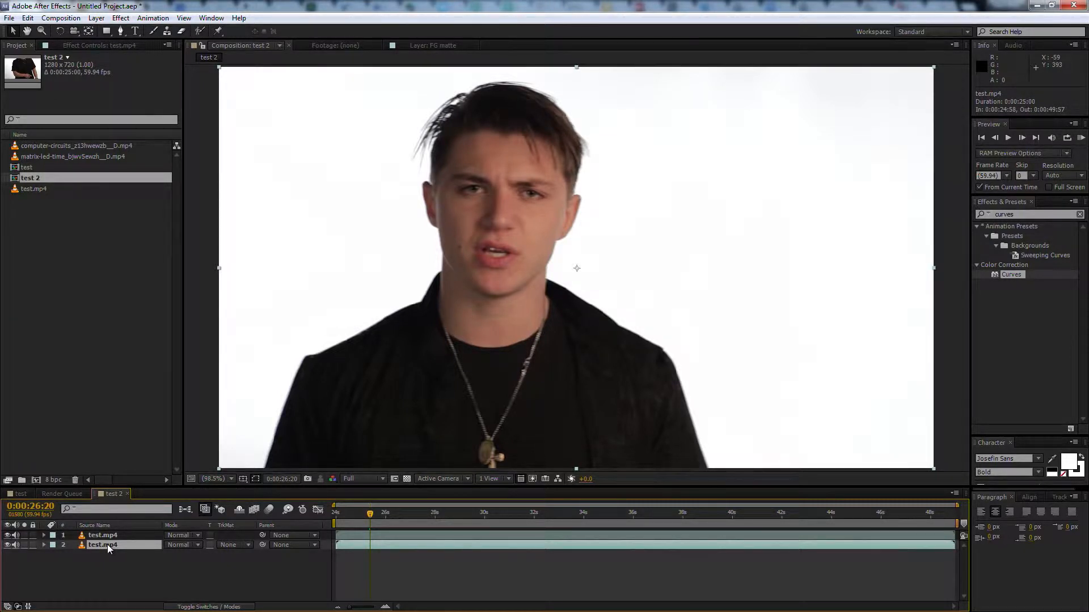
key(Return)
text(BG Matte)
key(Return)
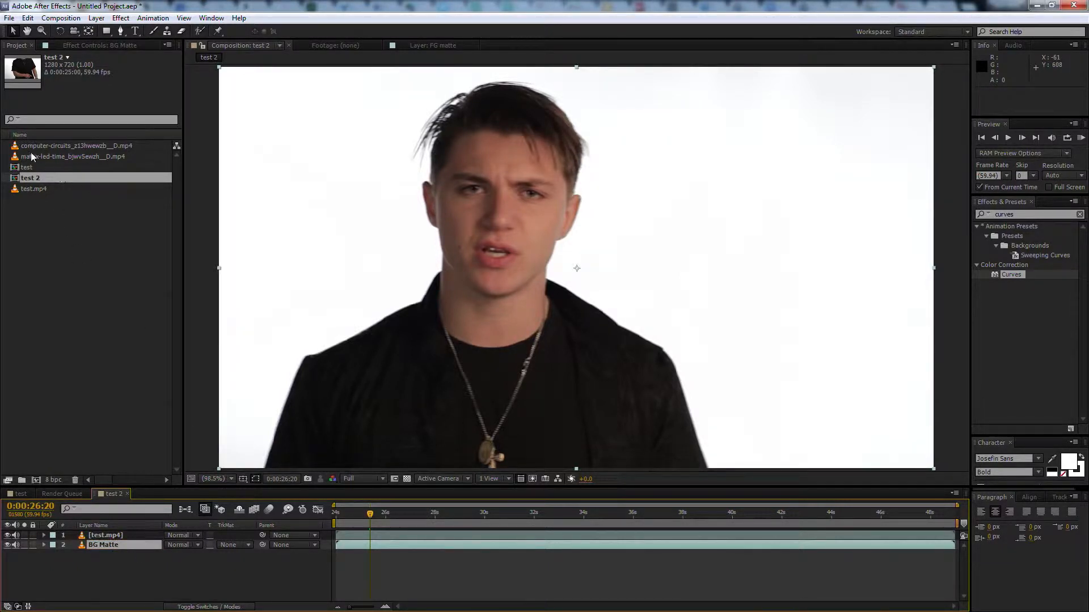
Add the computer-circuits footage to the composition beneath the BG Matte layer
click(13, 146)
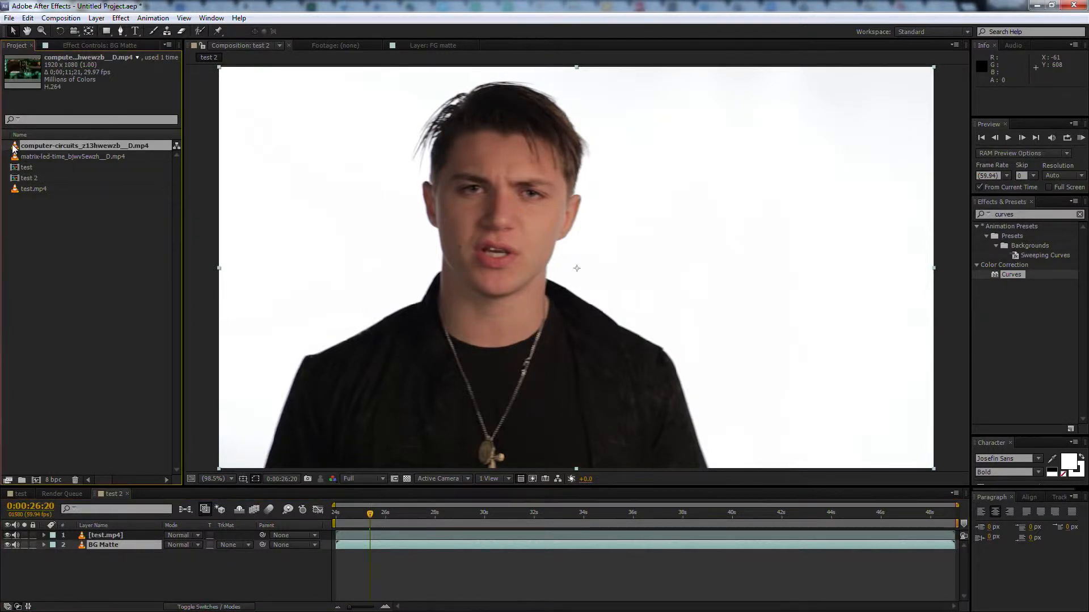
drag(14, 148, 45, 557)
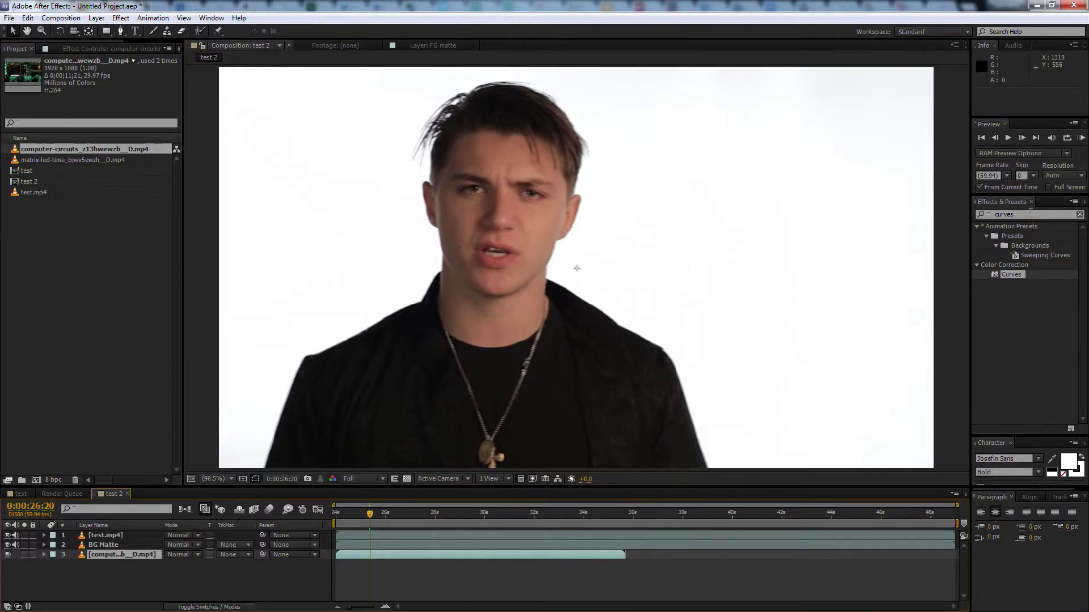
Find the Tint effect and apply it to the BG Matte layer
drag(1031, 215, 915, 213)
key(BackSpace)
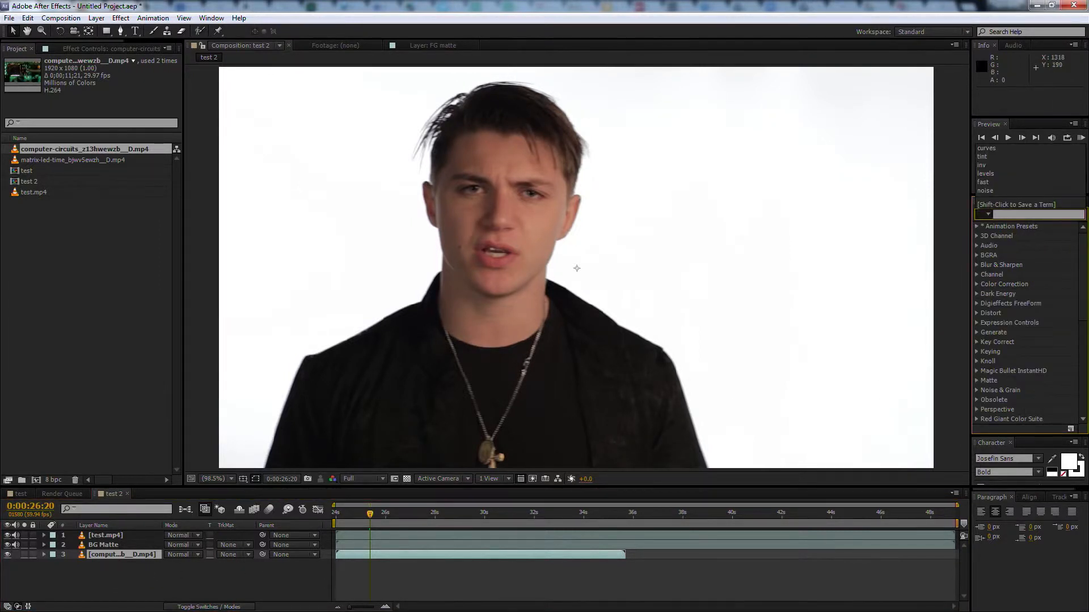
click(136, 545)
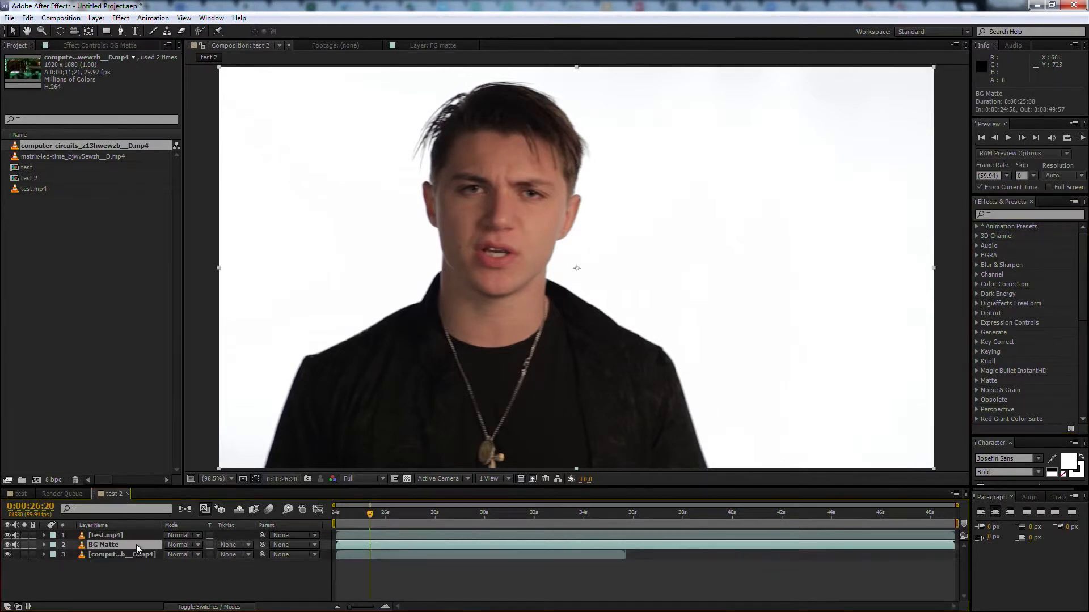
click(1016, 213)
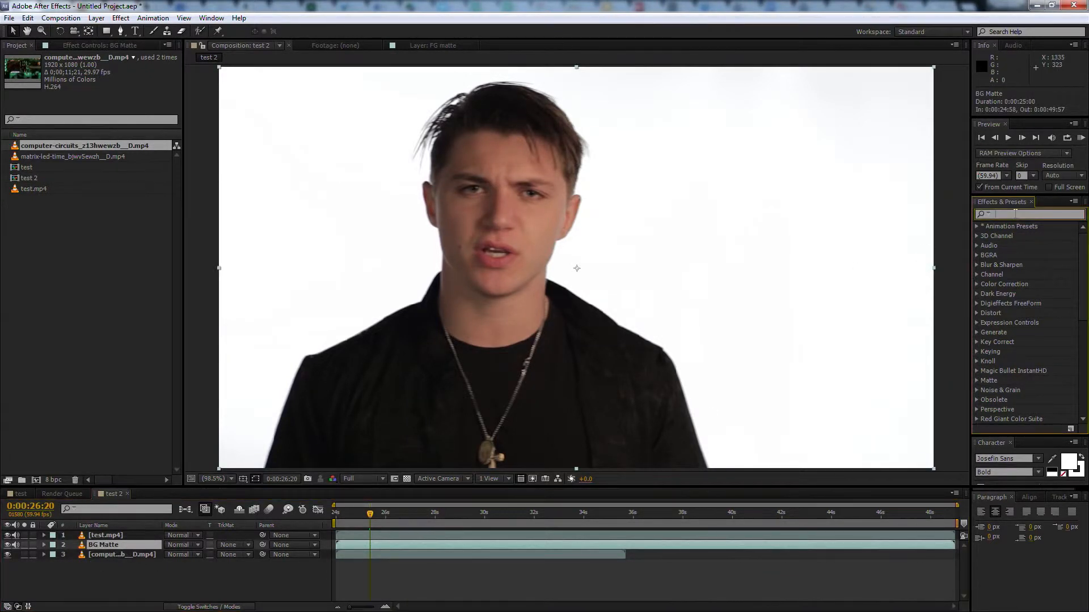
text(tint)
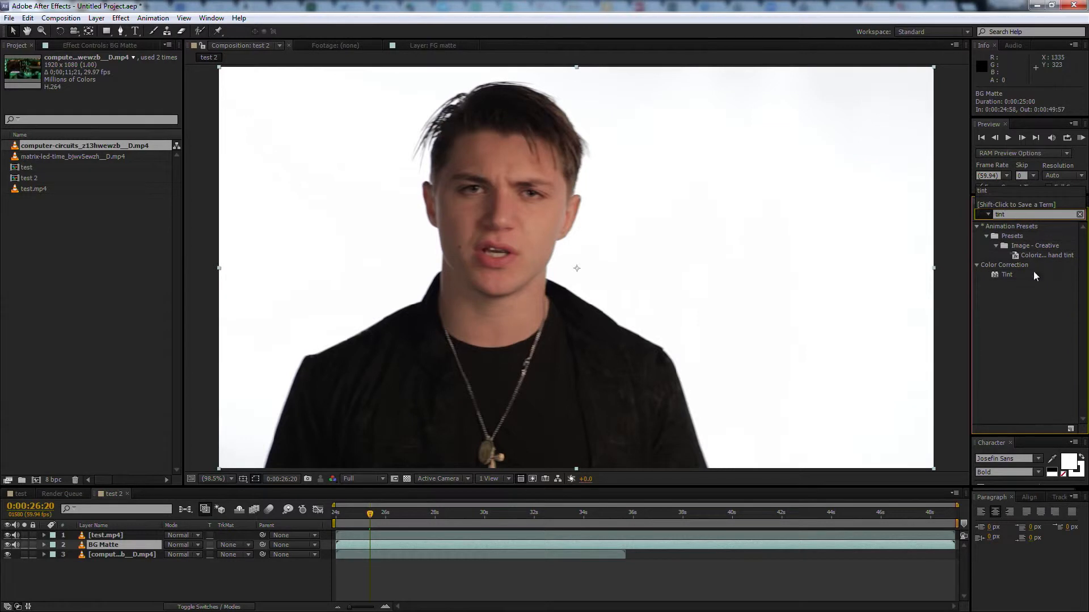
double_click(993, 274)
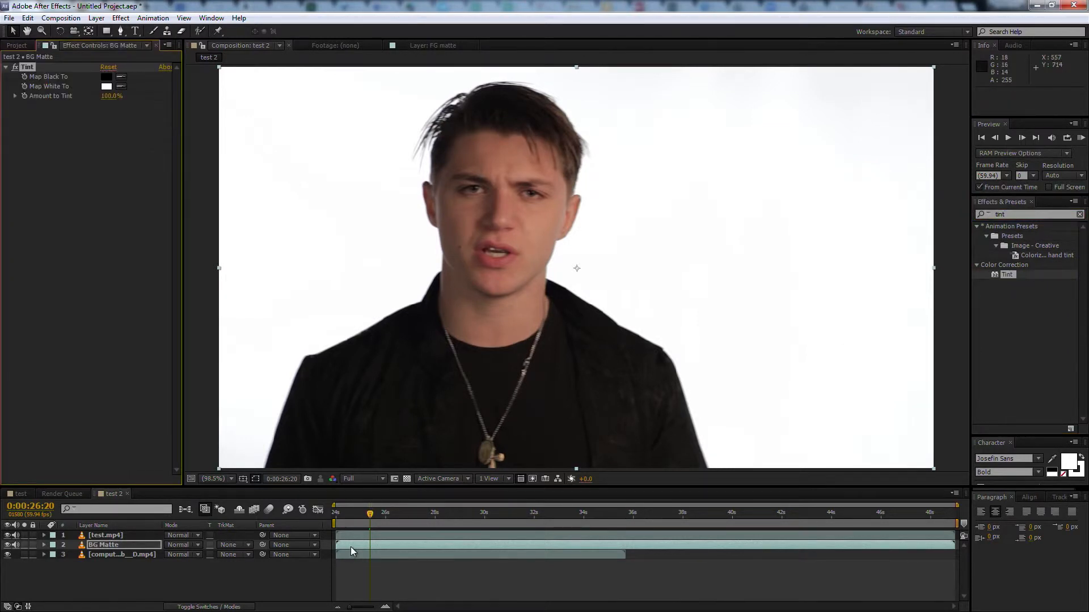
drag(999, 274, 425, 543)
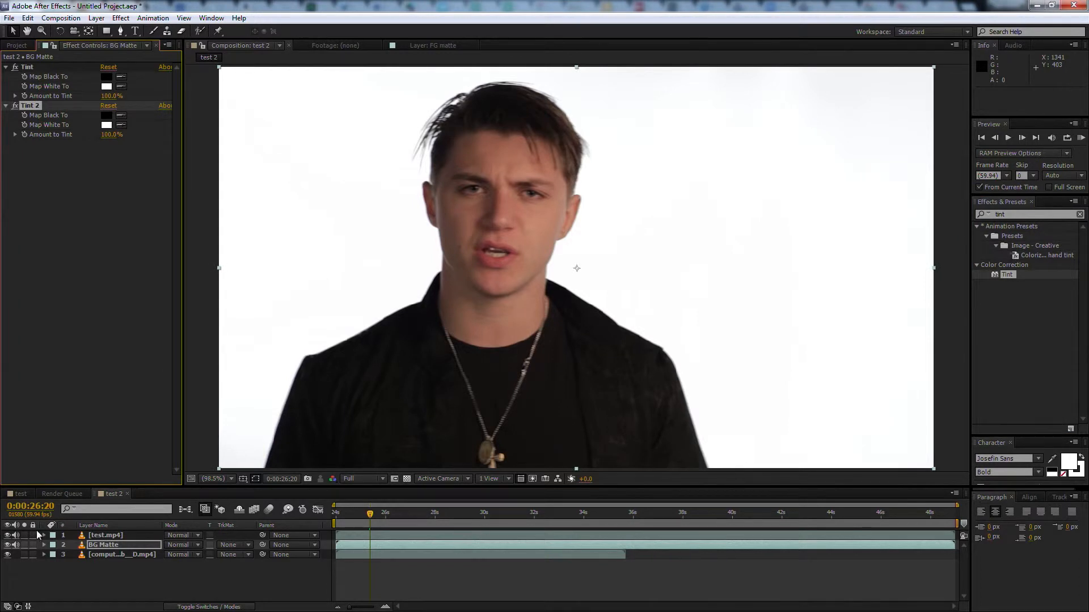
Hide the top test.mp4 layer and delete the duplicate Tint effect from BG Matte
click(7, 536)
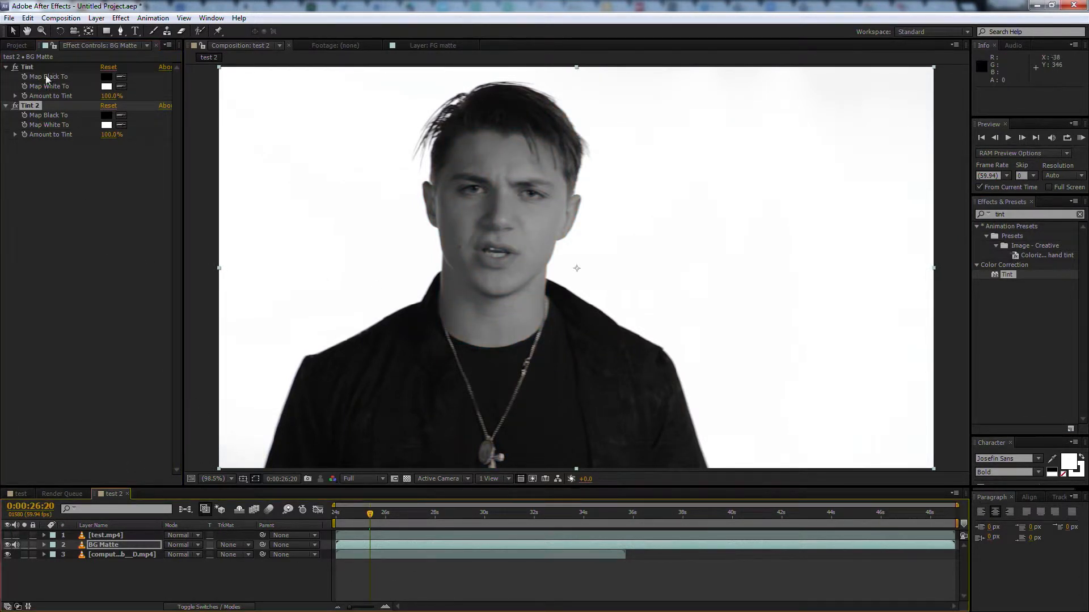
click(47, 105)
key(Delete)
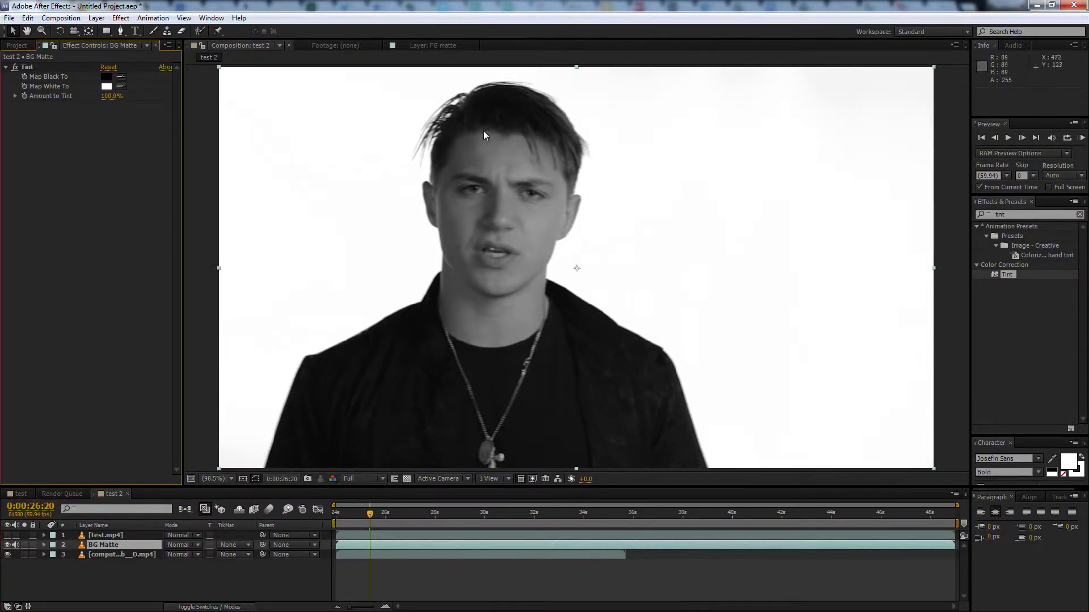
Apply a Levels effect to BG Matte and raise its Input Black to 171.0
click(996, 214)
key(BackSpace)
key(BackSpace)
key(BackSpace)
key(BackSpace)
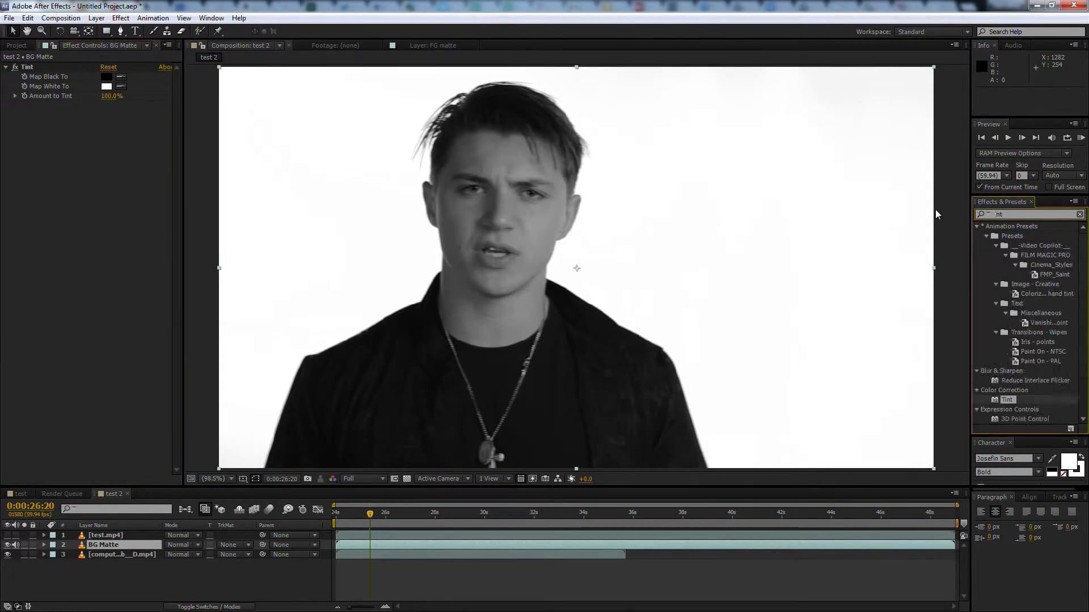
text(levels)
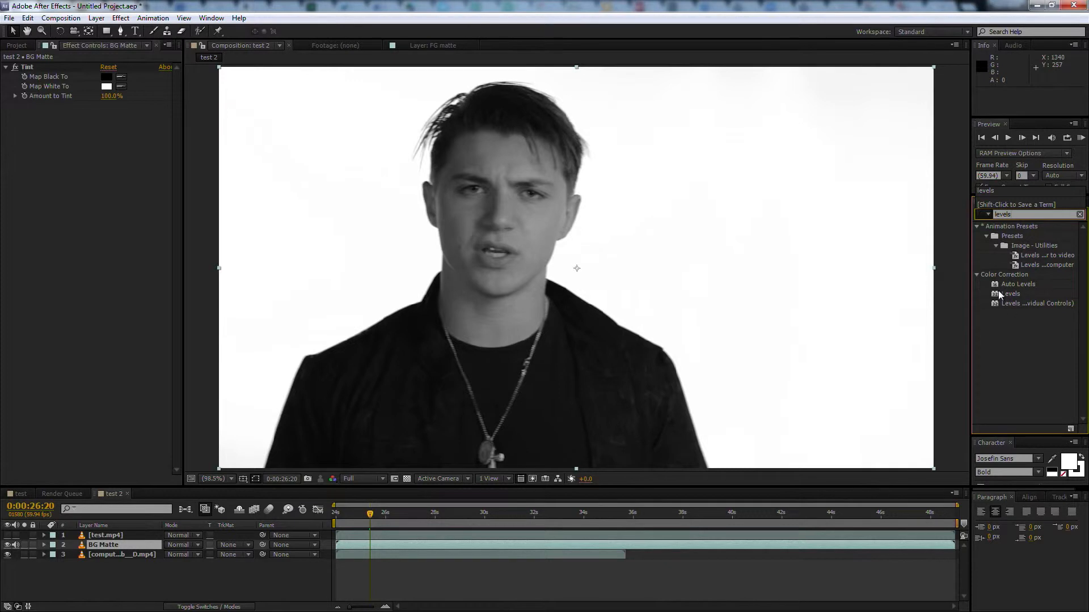
drag(999, 293, 541, 544)
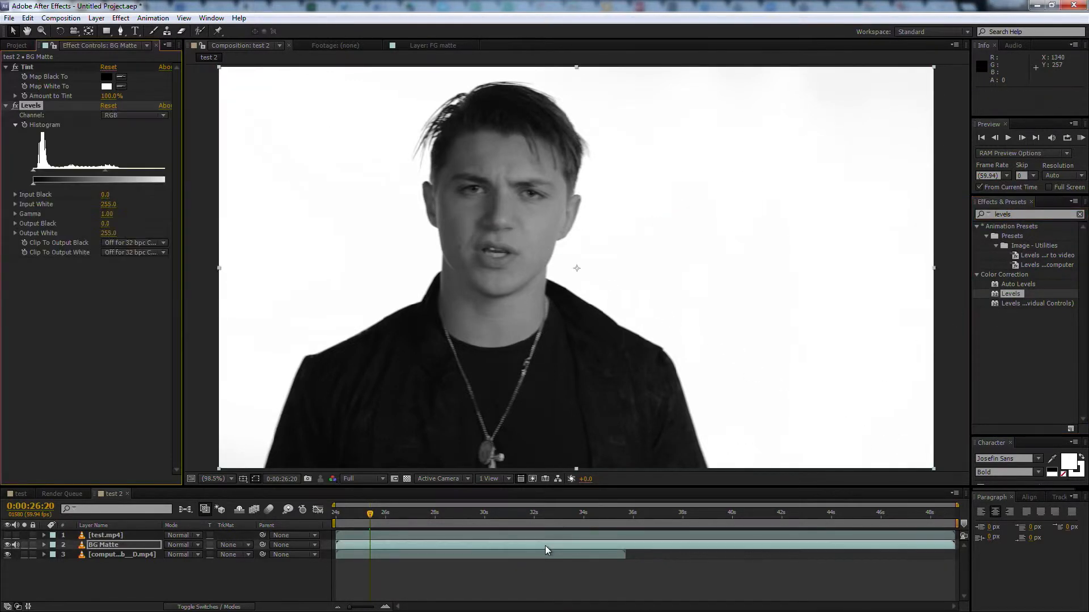
drag(181, 243, 225, 245)
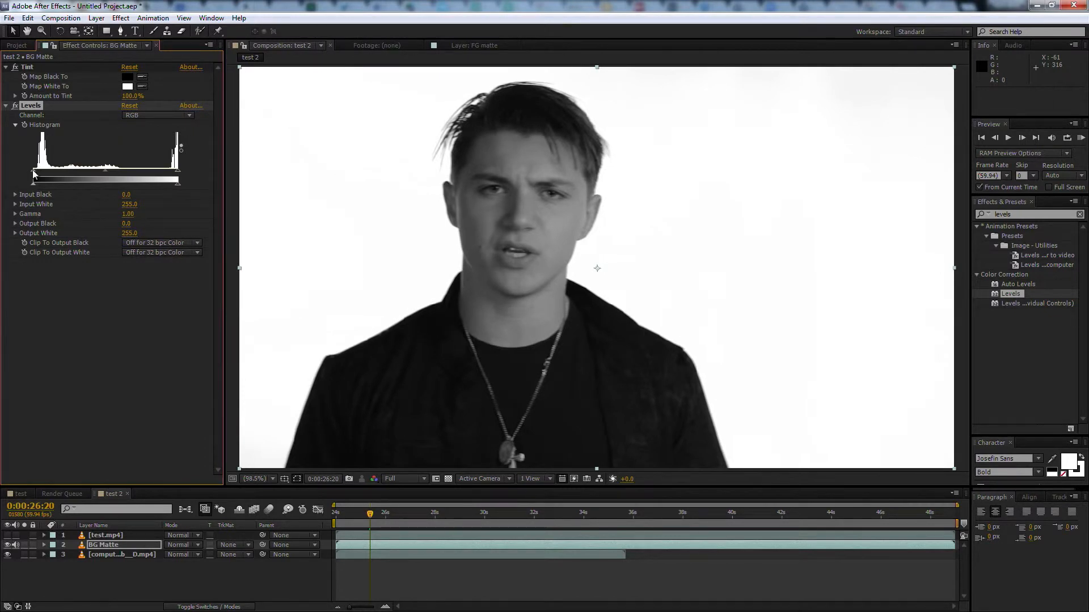
drag(33, 169, 131, 165)
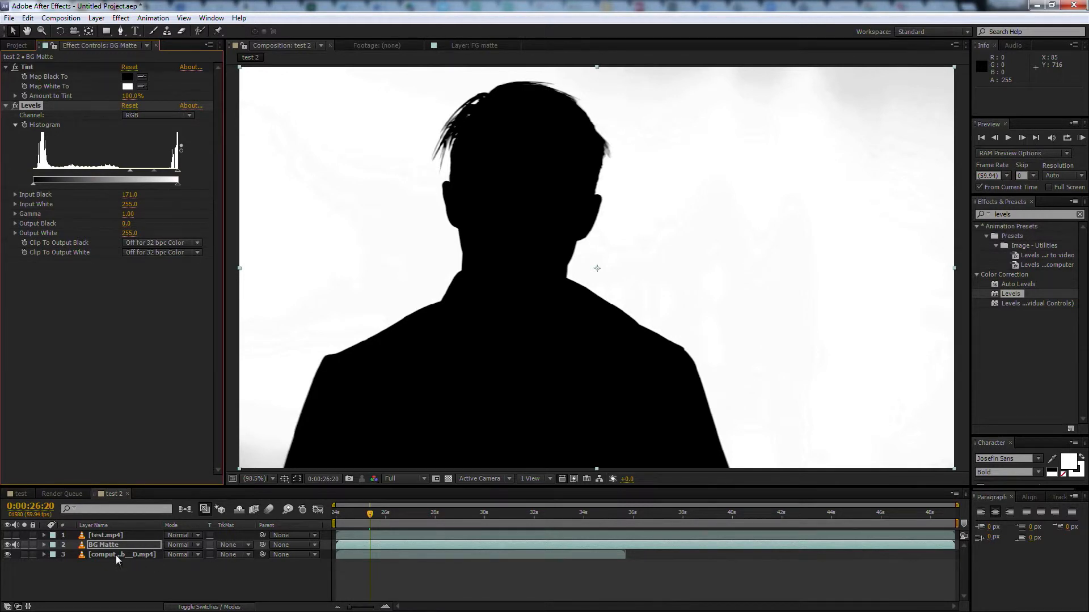
Set the computer-circuits layer's track matte to Luma Matte "BG Matte"
click(81, 554)
click(233, 555)
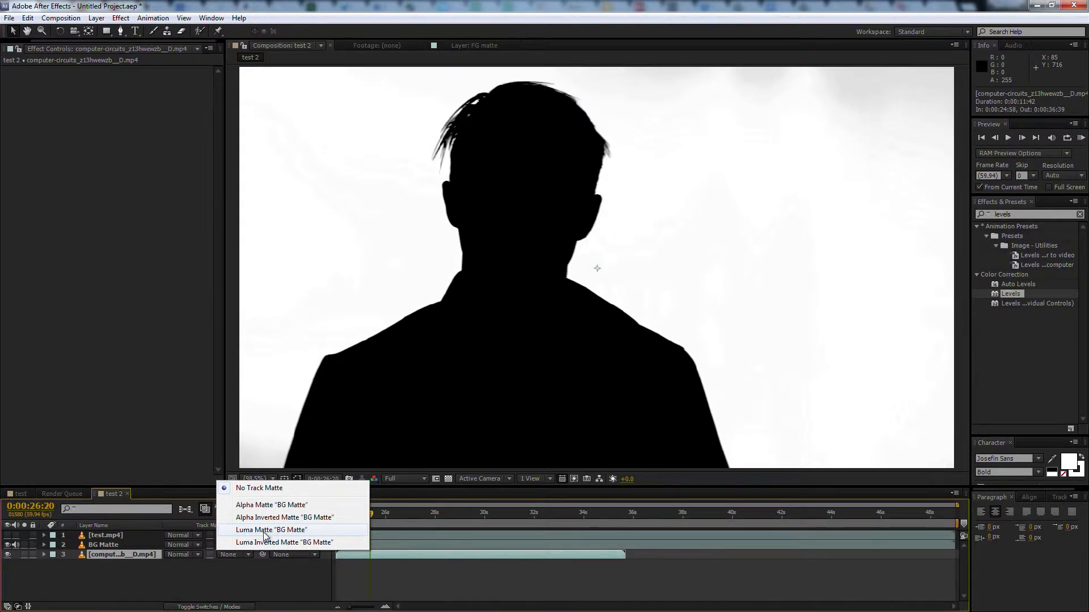
click(263, 532)
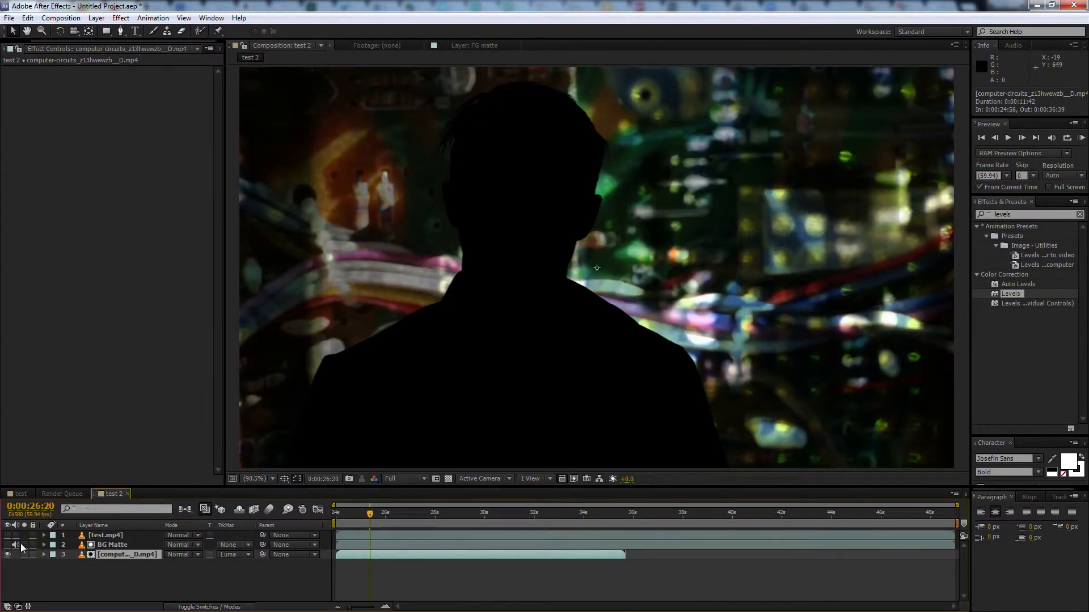
Rename the top test.mp4 layer "Person" and make it visible again
click(115, 537)
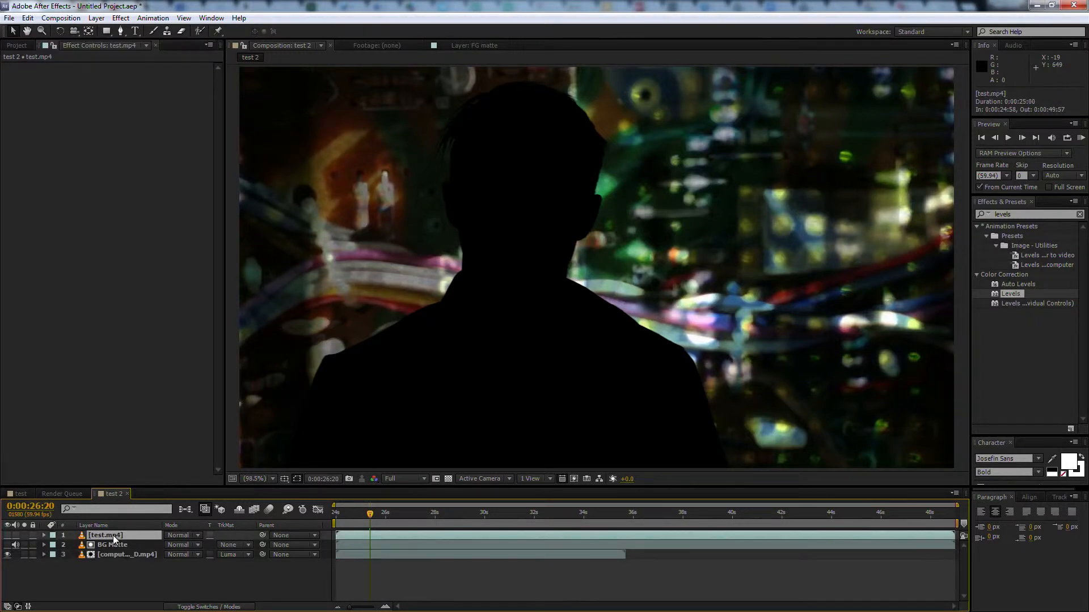
key(Return)
text(Person)
key(Return)
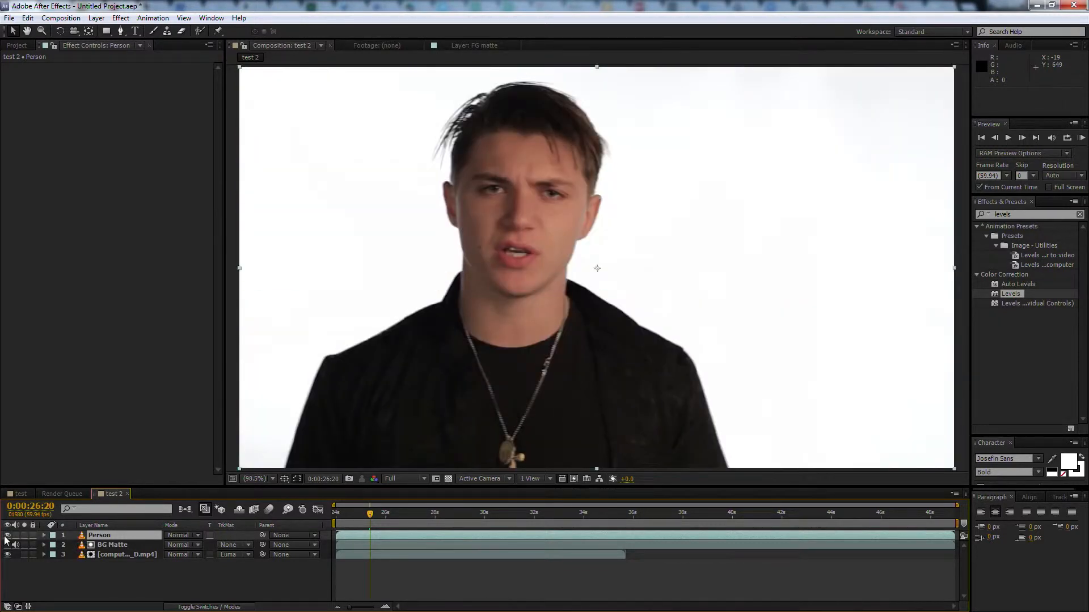
Duplicate the BG Matte layer, move the copy above Person and rename it "FG Matte"
click(109, 547)
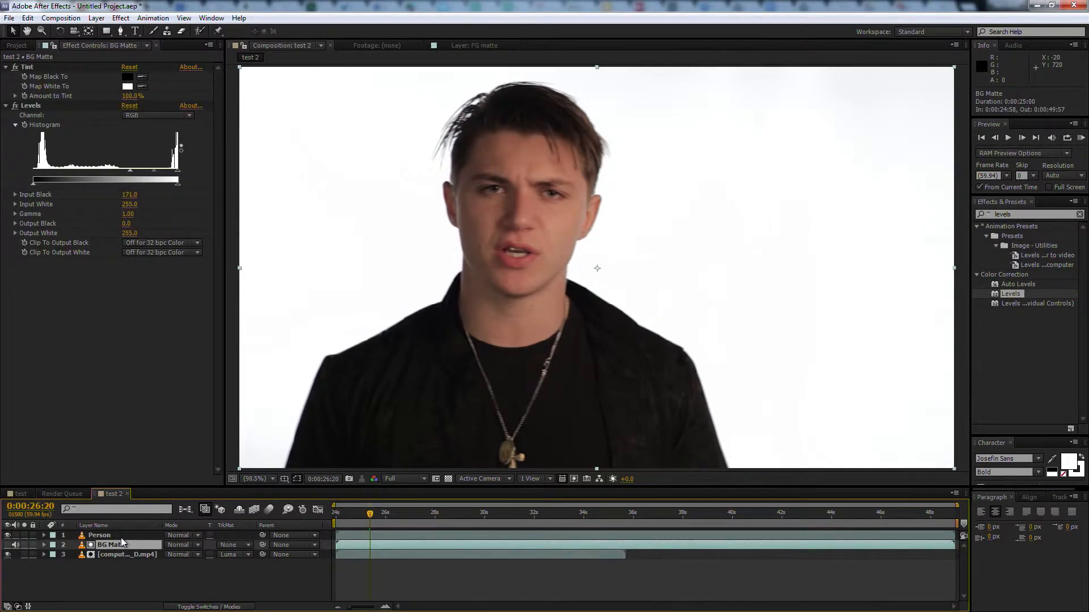
key(ctrl+d)
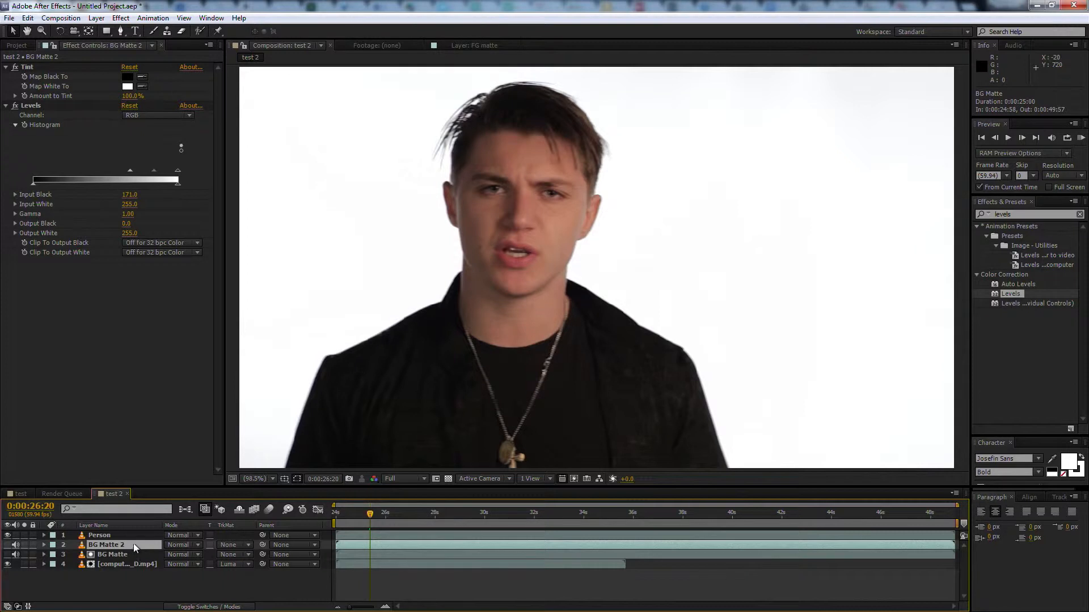
drag(135, 543, 132, 533)
key(Return)
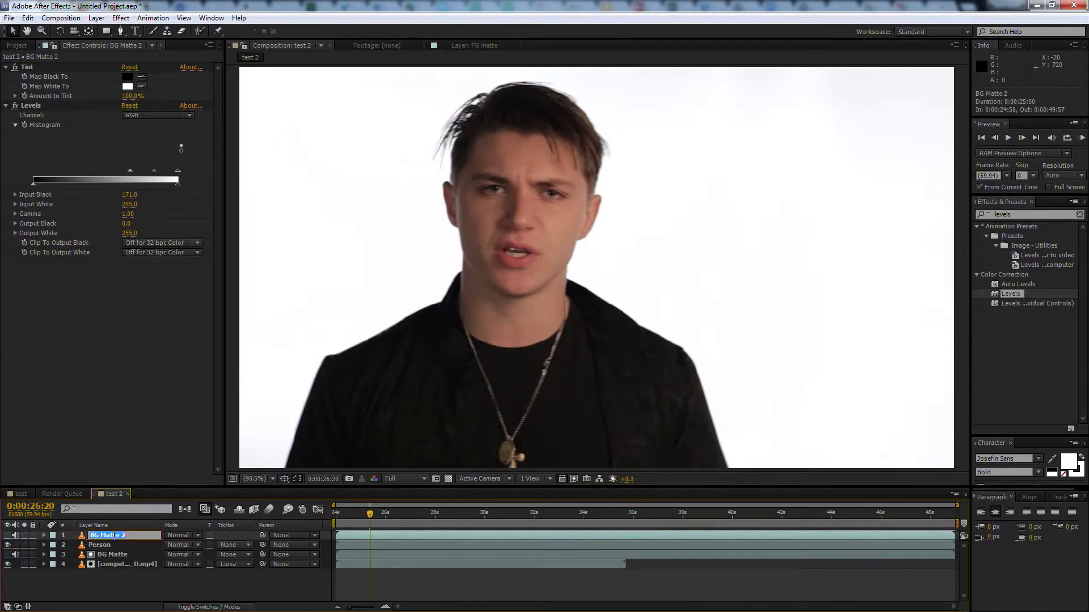
text(FG Matte)
key(Return)
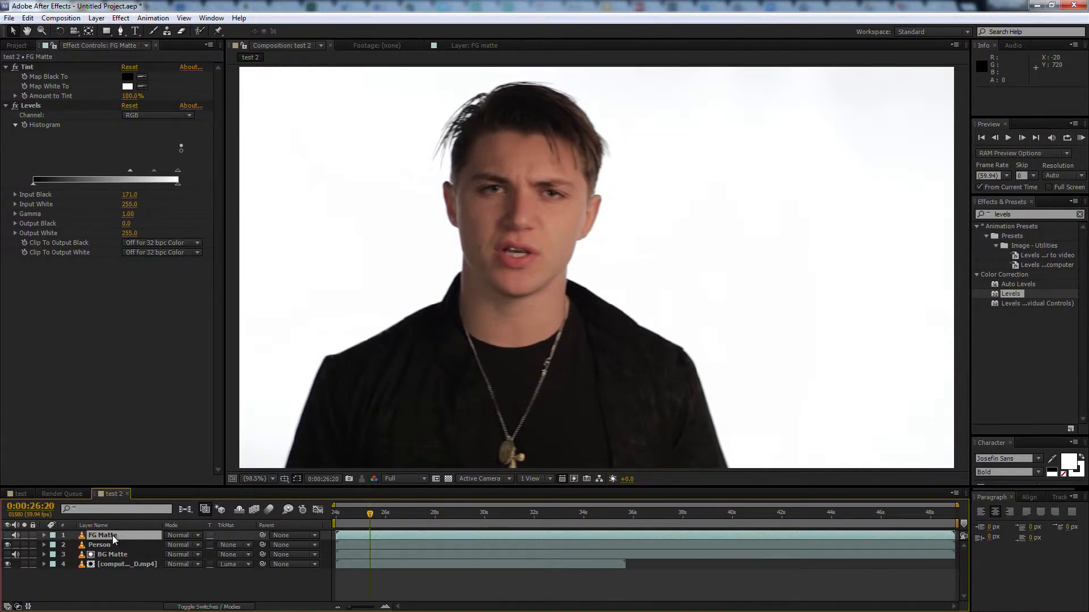
Duplicate the FG Matte layer and mute the audio of both FG Matte layers
key(ctrl+d)
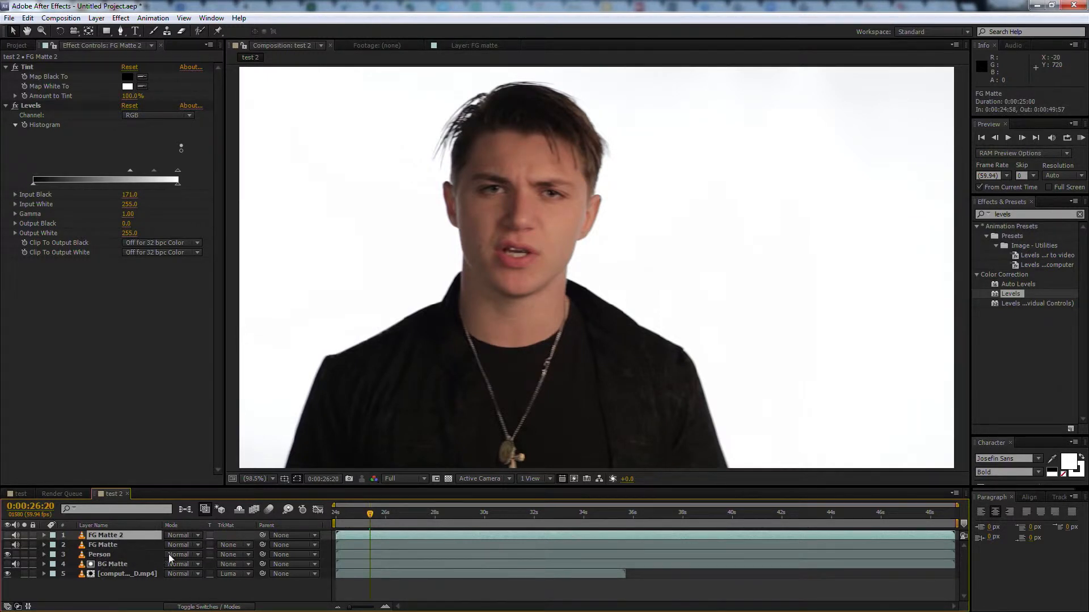
drag(15, 536, 15, 545)
click(8, 554)
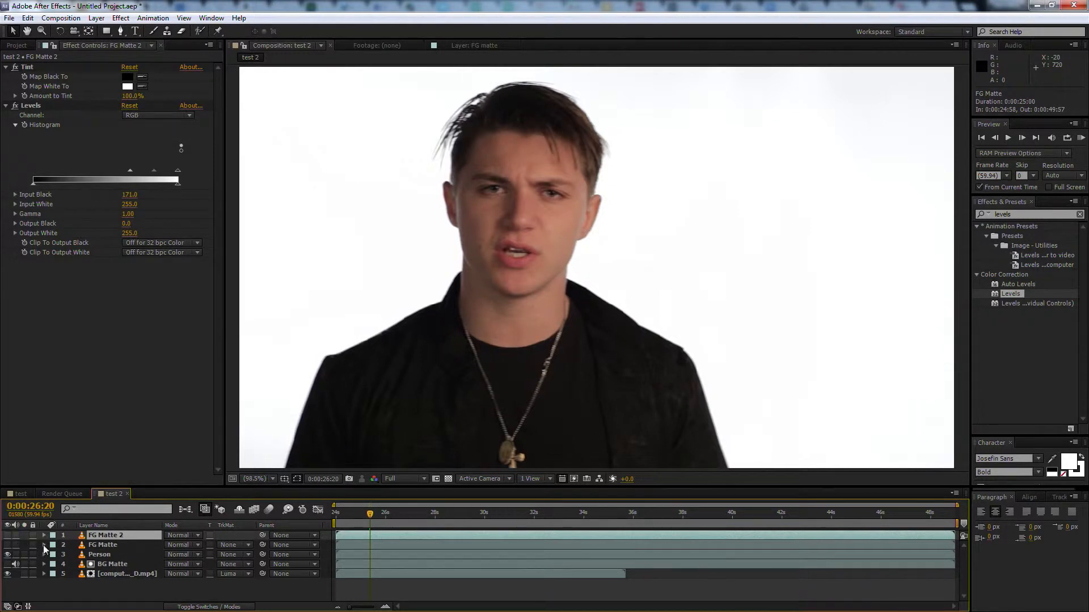
Set the Person layer's track matte to Luma Inverted Matte "FG Matte"
click(134, 553)
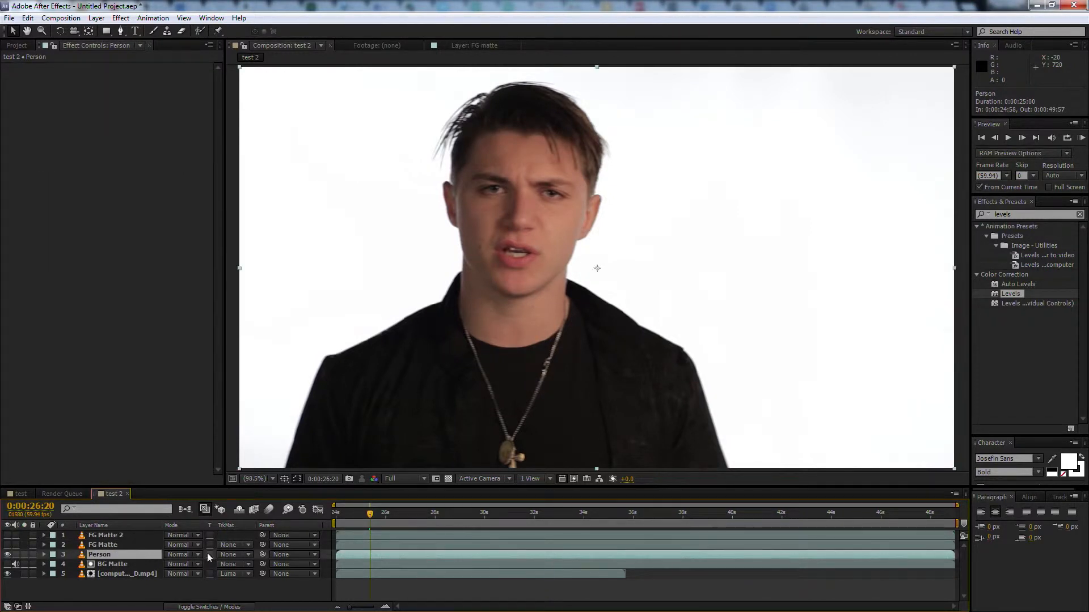
click(249, 556)
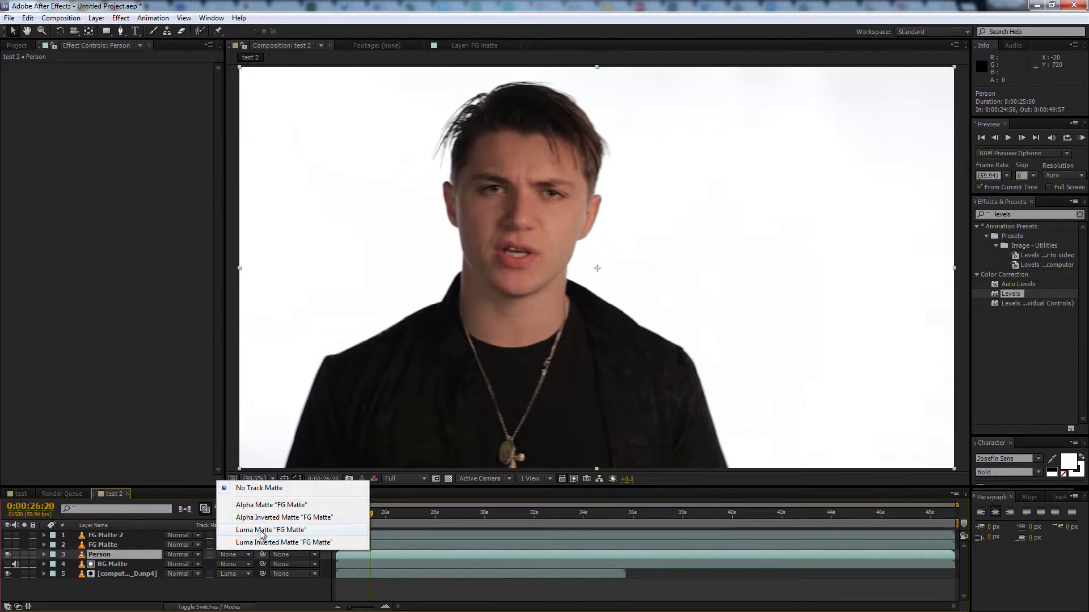
click(258, 542)
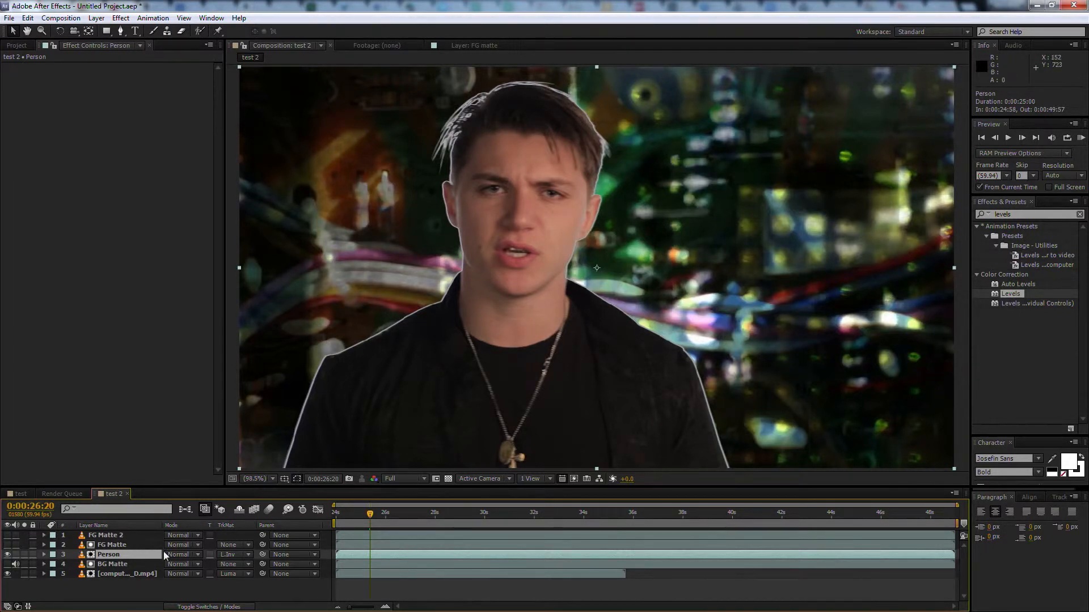
Find the Tint effect and apply it to the Person layer
click(1032, 215)
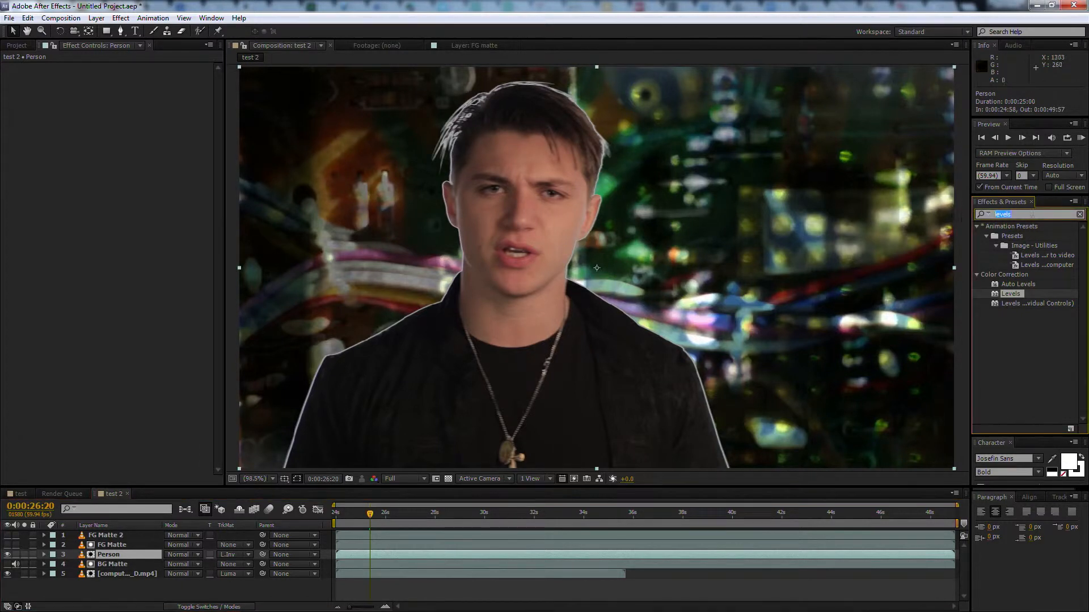
text(tint)
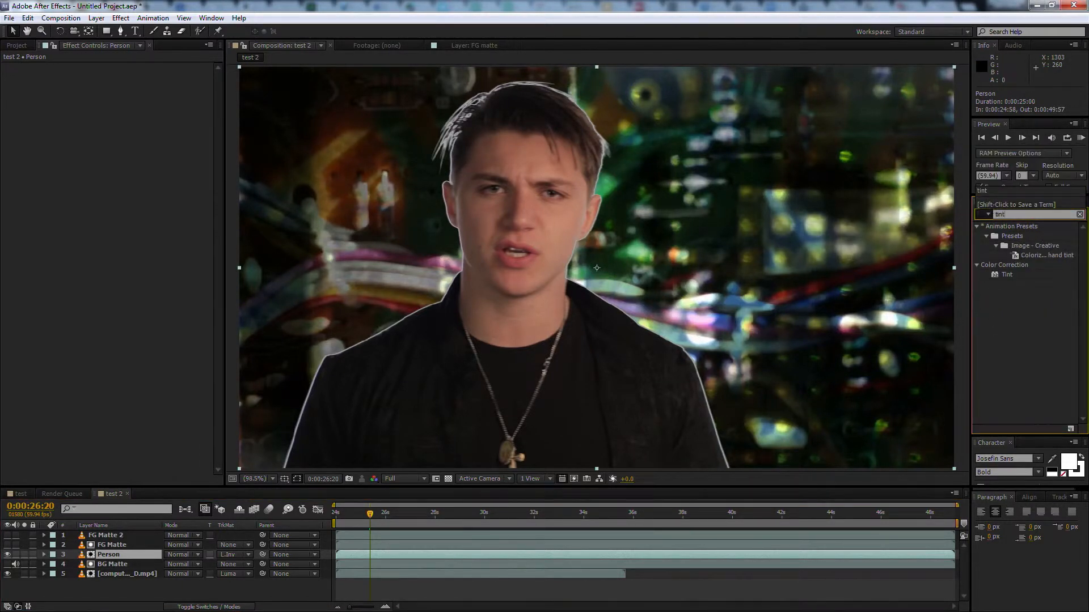
drag(993, 277, 109, 557)
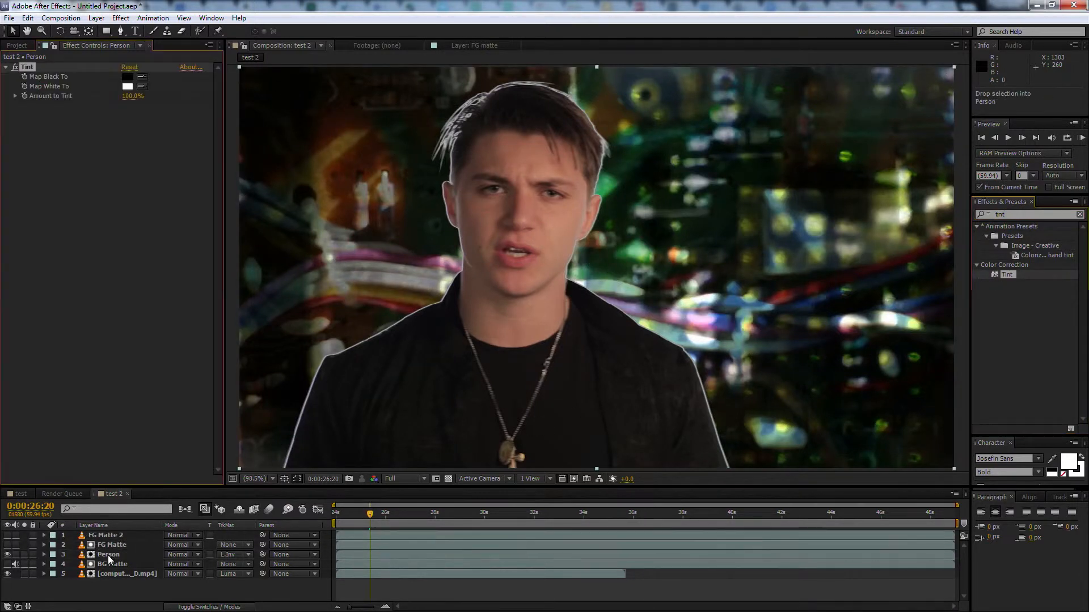
View the matrix-led-time footage on its own, and close the footage and FG matte layer views to return to the composition
click(135, 535)
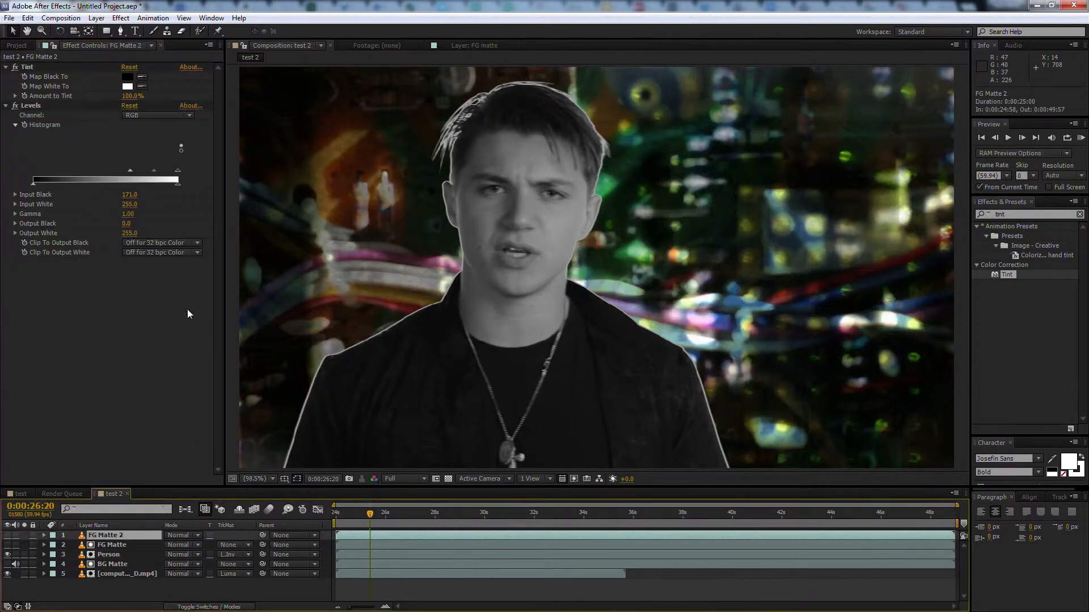
click(18, 45)
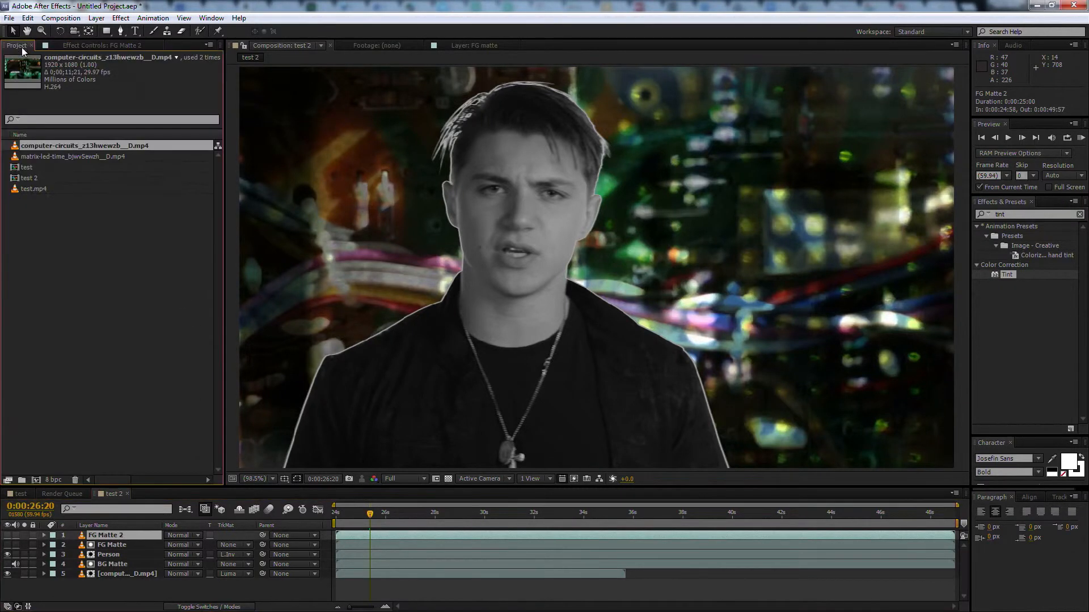
click(17, 158)
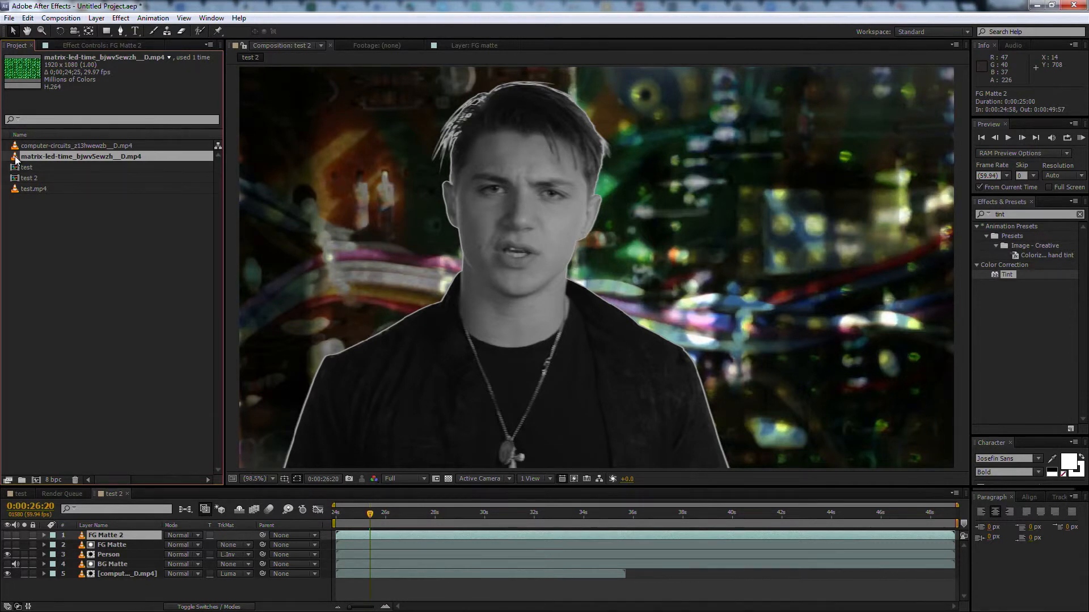
double_click(15, 160)
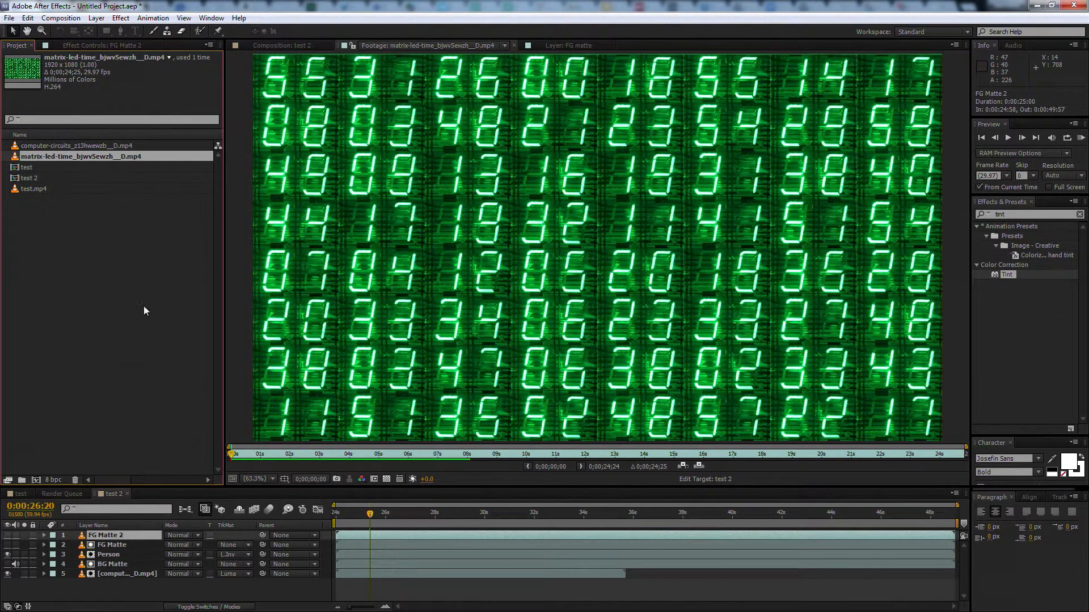
click(515, 45)
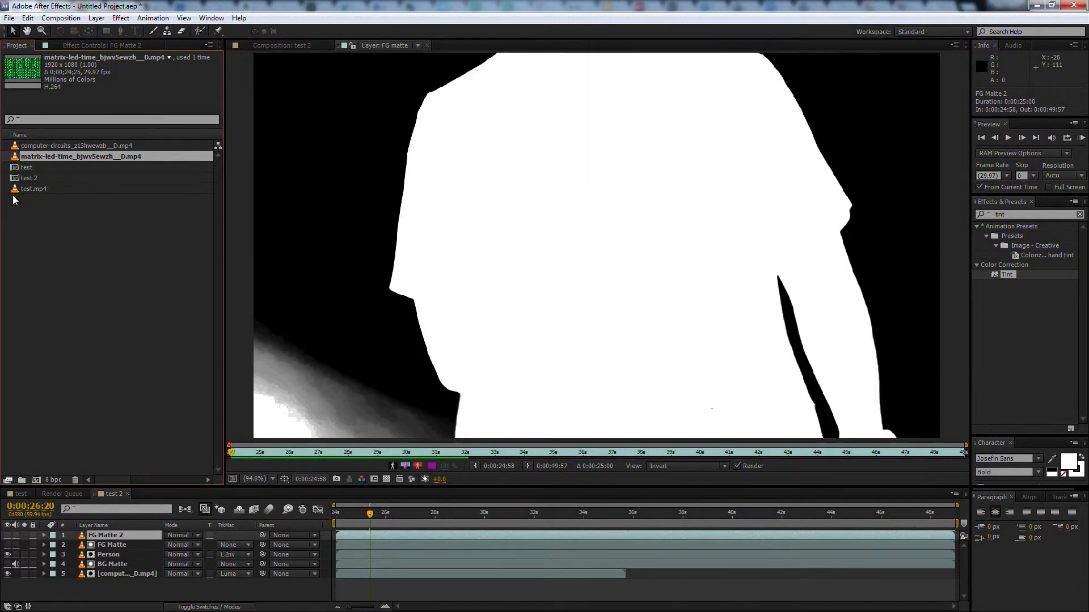
click(427, 45)
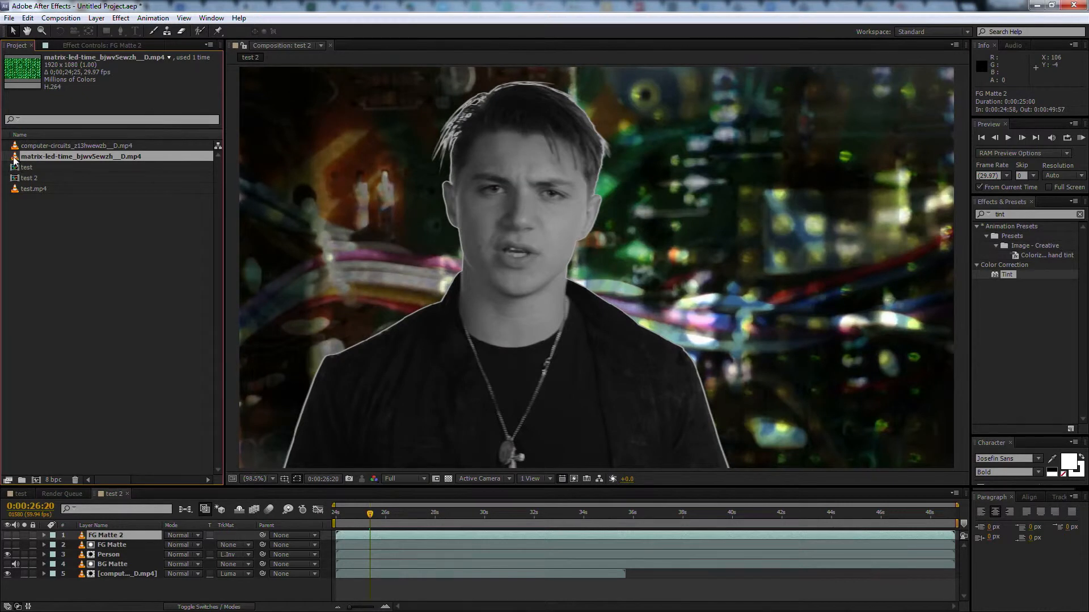
Place the matrix-led-time footage in test 2 directly below FG Matte 2 and set its track matte to Luma Inverted Matte "FG Matte 2"
drag(105, 536, 93, 549)
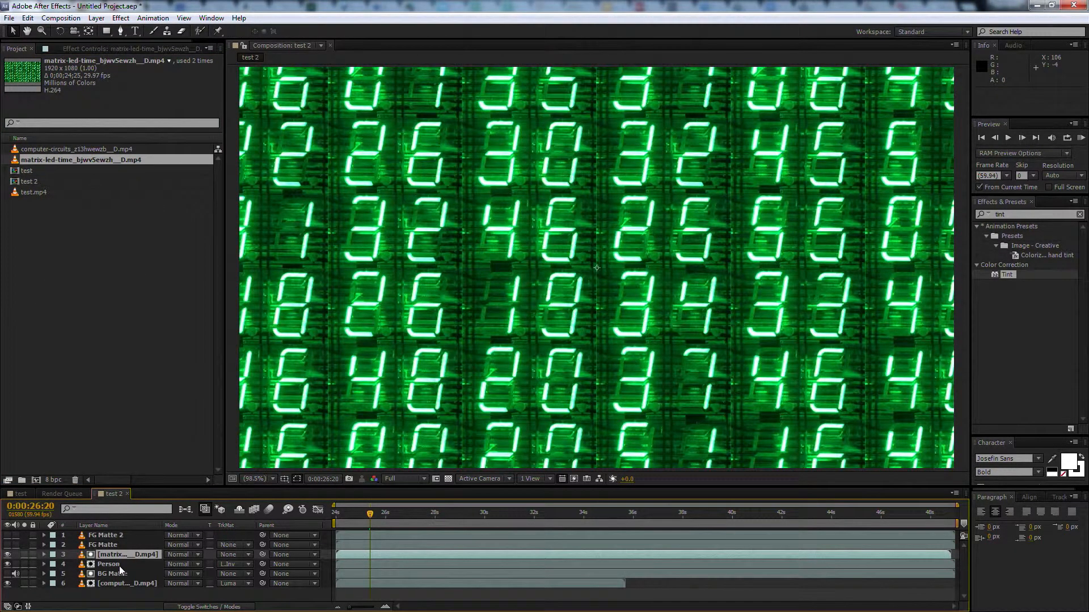
ctrl+click(73, 544)
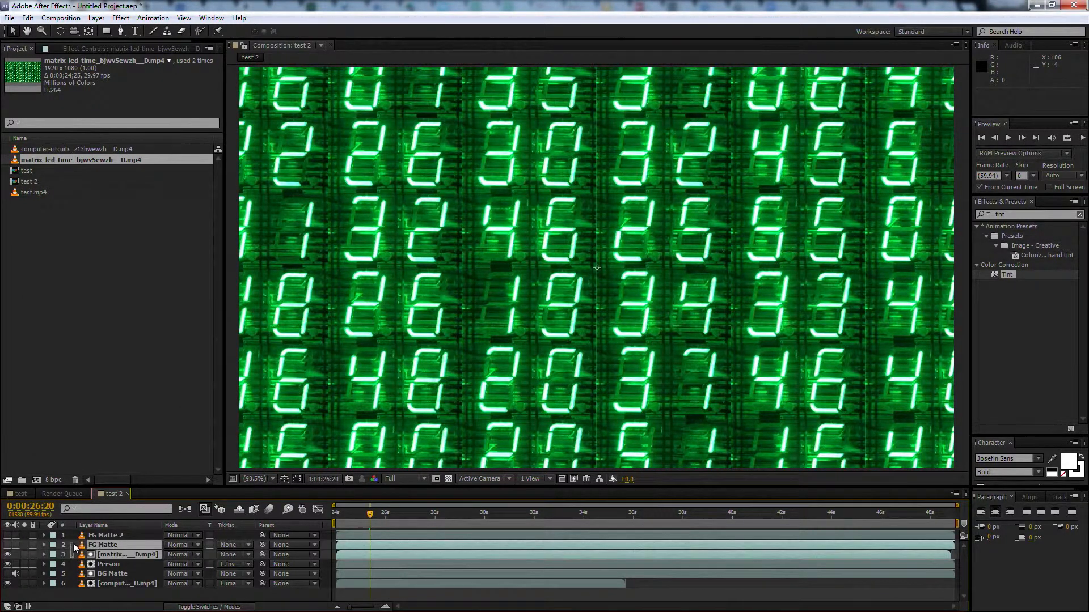
click(73, 554)
drag(72, 555, 135, 540)
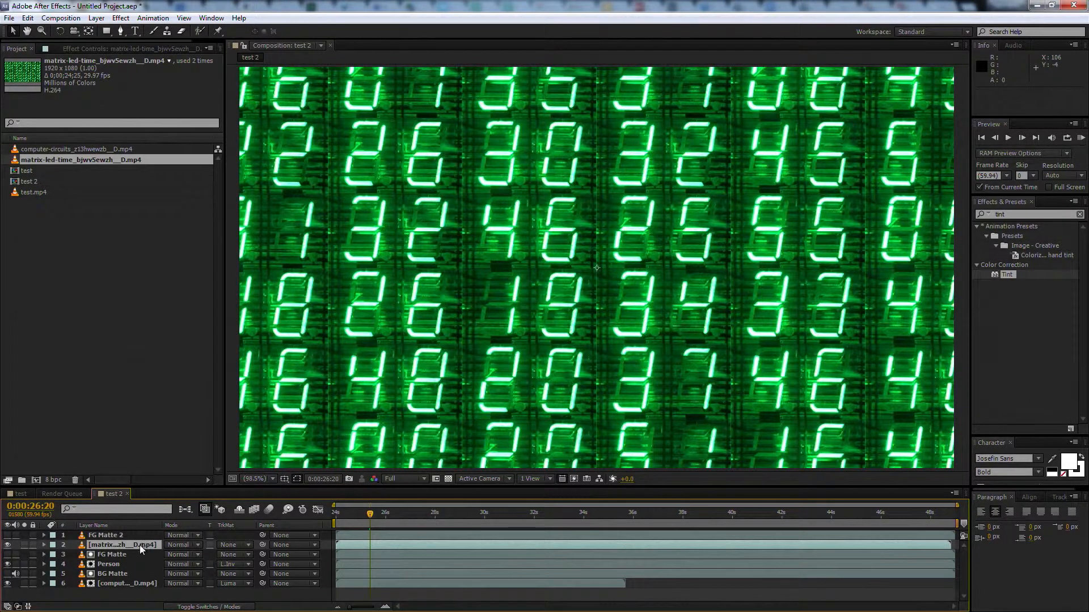
click(249, 546)
click(257, 533)
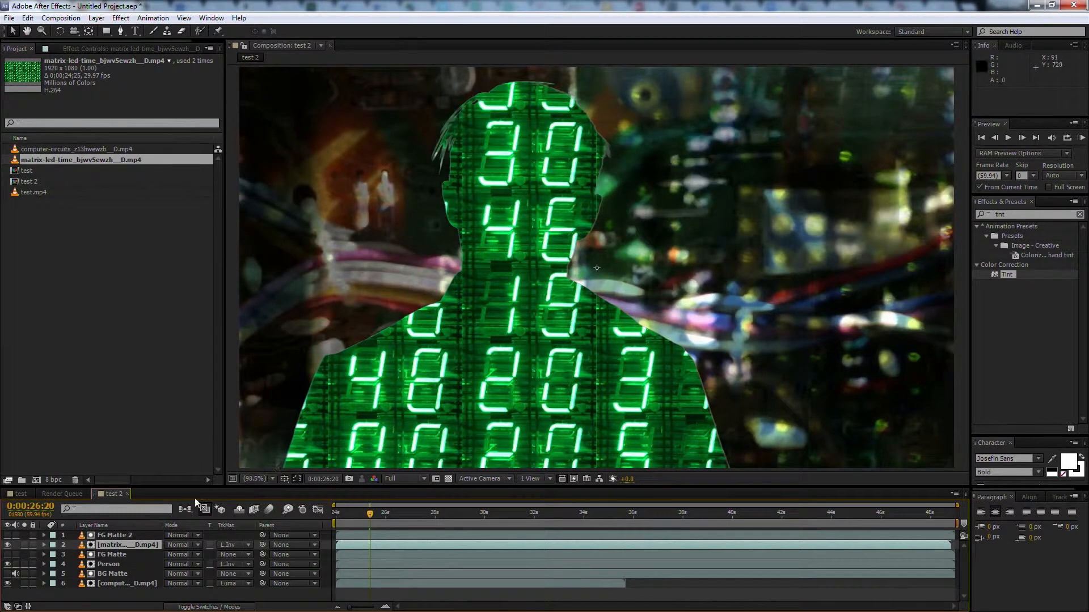
Try the Overlay, Multiply and Screen blending modes on the matrix layer and settle on Overlay
click(197, 546)
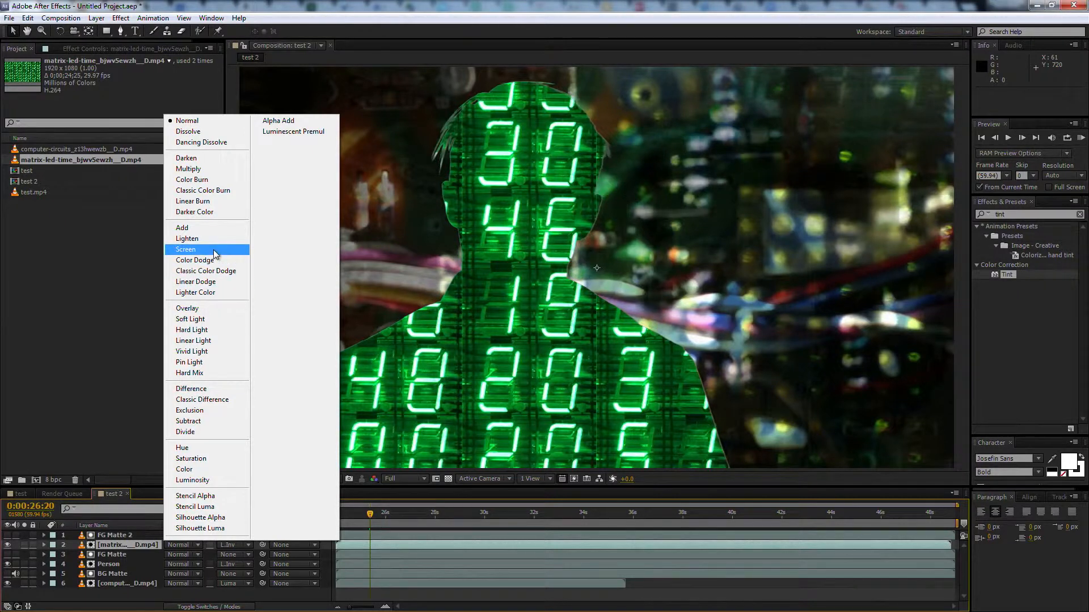
click(207, 309)
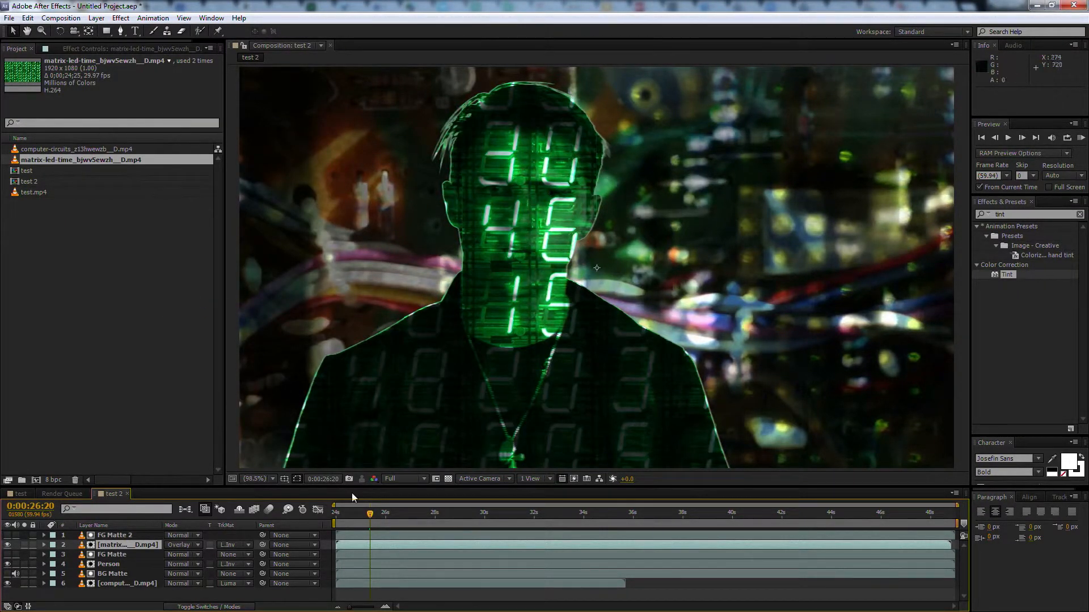
click(199, 546)
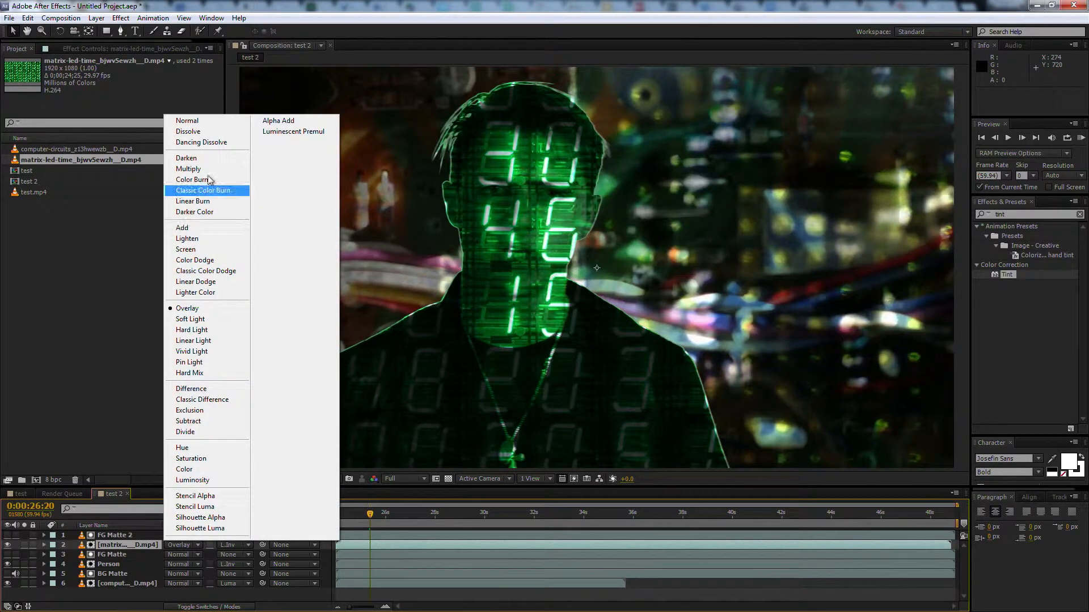
click(189, 169)
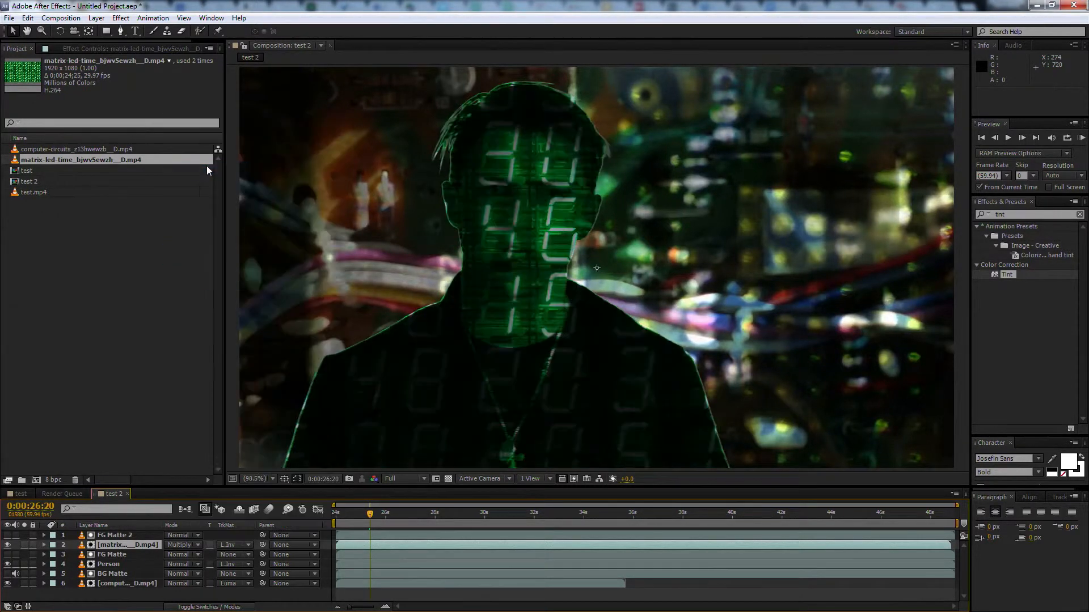
click(198, 545)
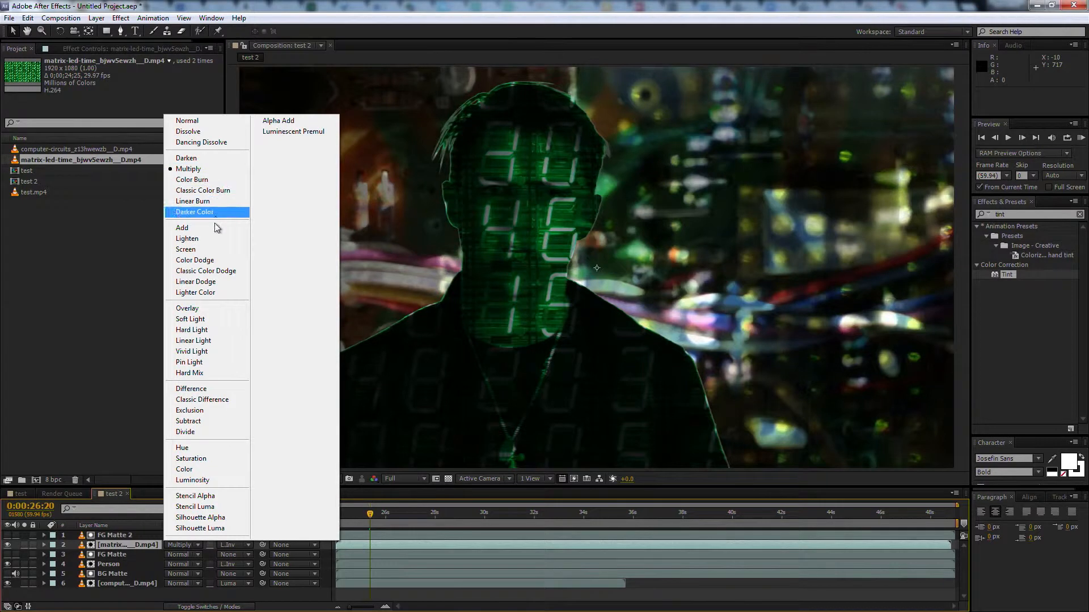
click(214, 249)
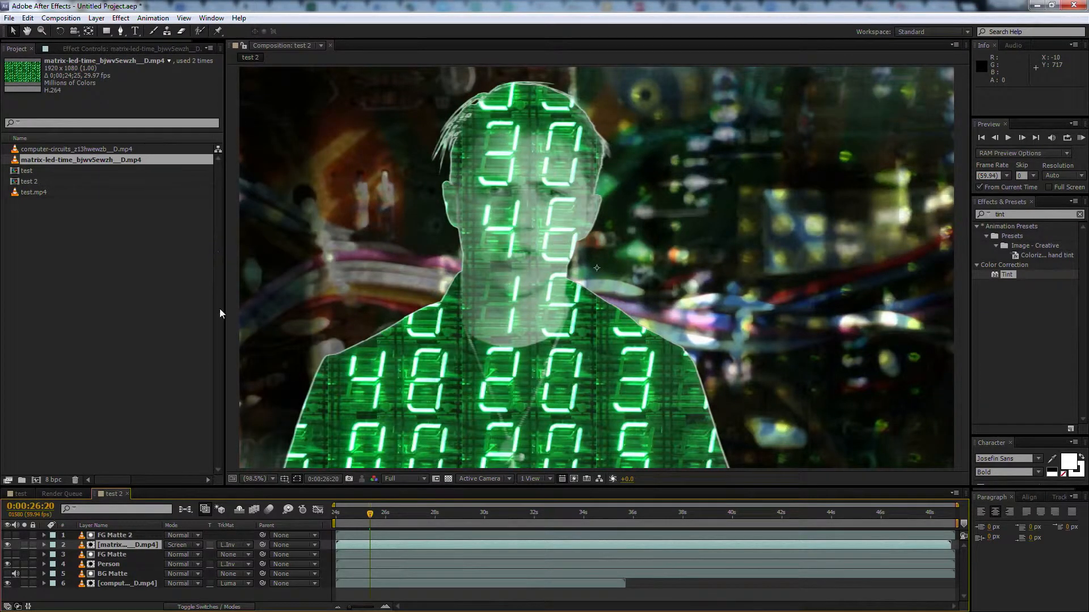
click(197, 545)
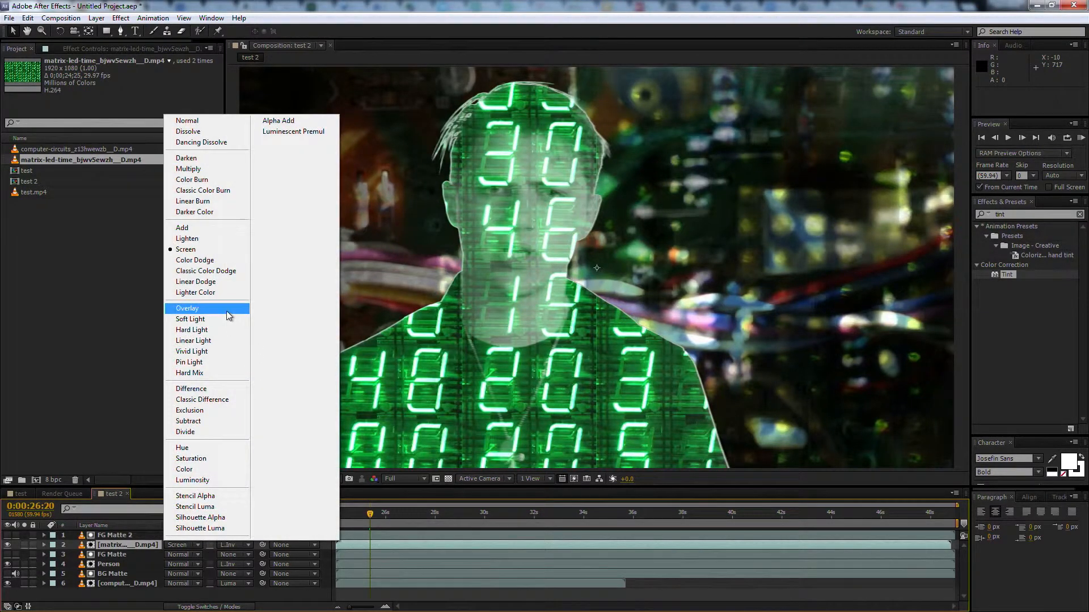
click(227, 310)
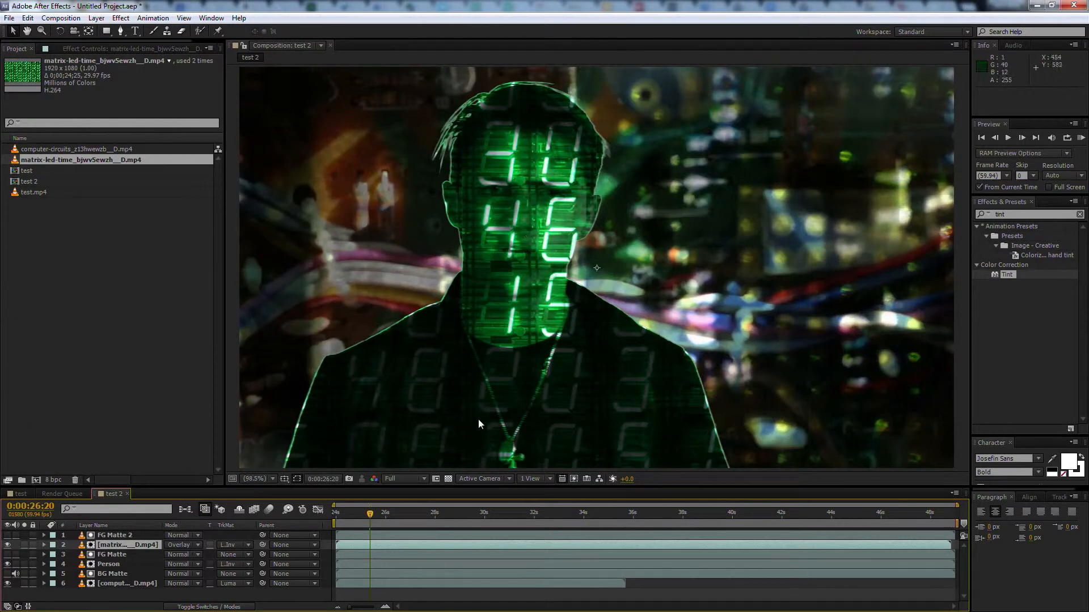
Find the Curves effect and apply it to the Person layer
click(136, 564)
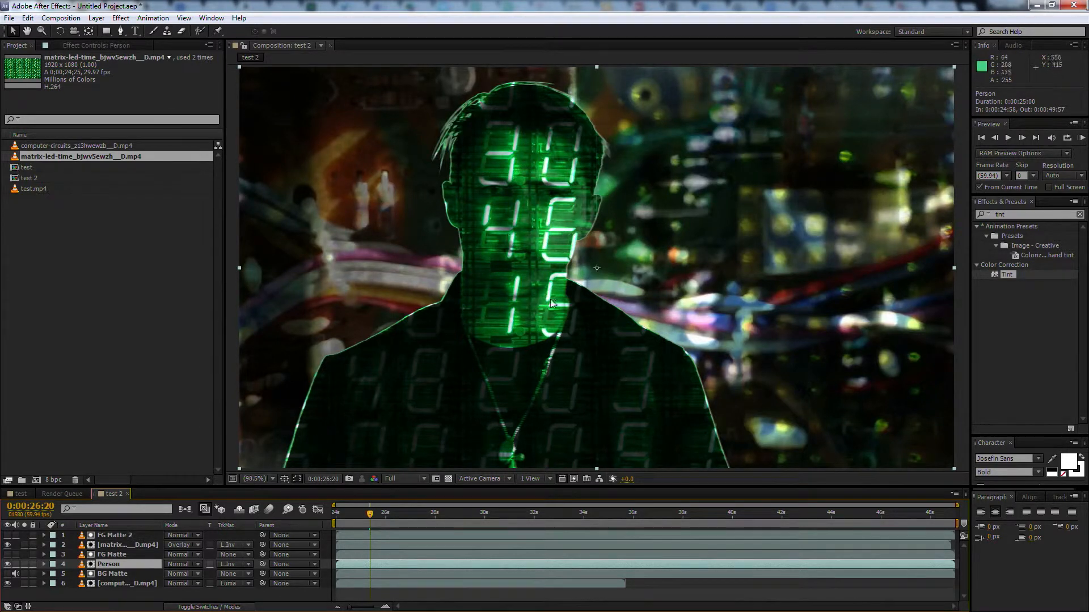
click(1010, 217)
text(curves)
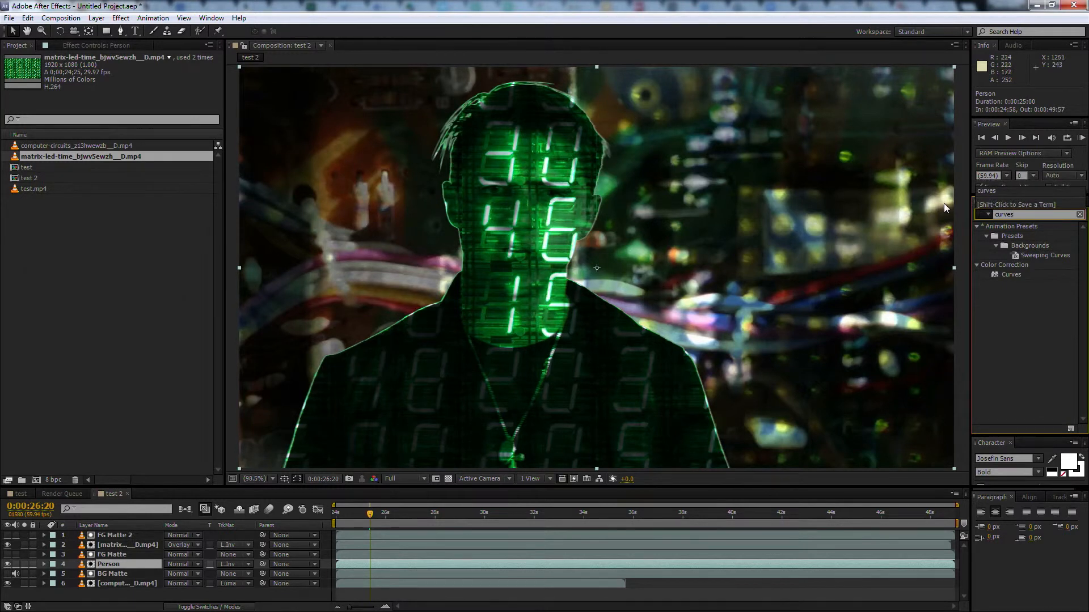
drag(997, 274, 706, 379)
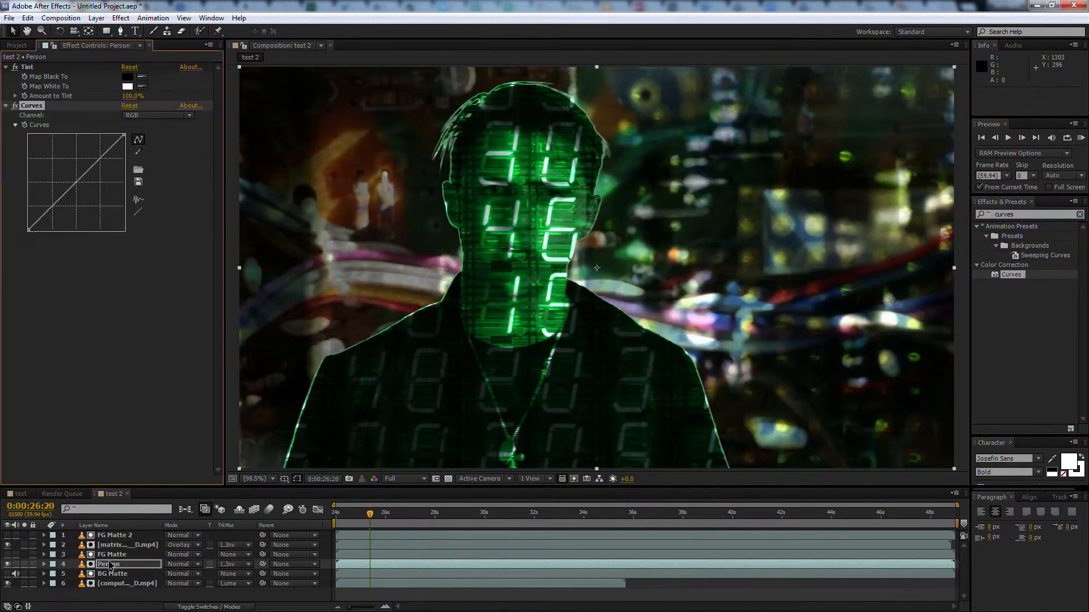
Shape the Person layer's RGB curve with shadow, midtone and highlight points raised above the diagonal to brighten the person
drag(100, 160, 91, 152)
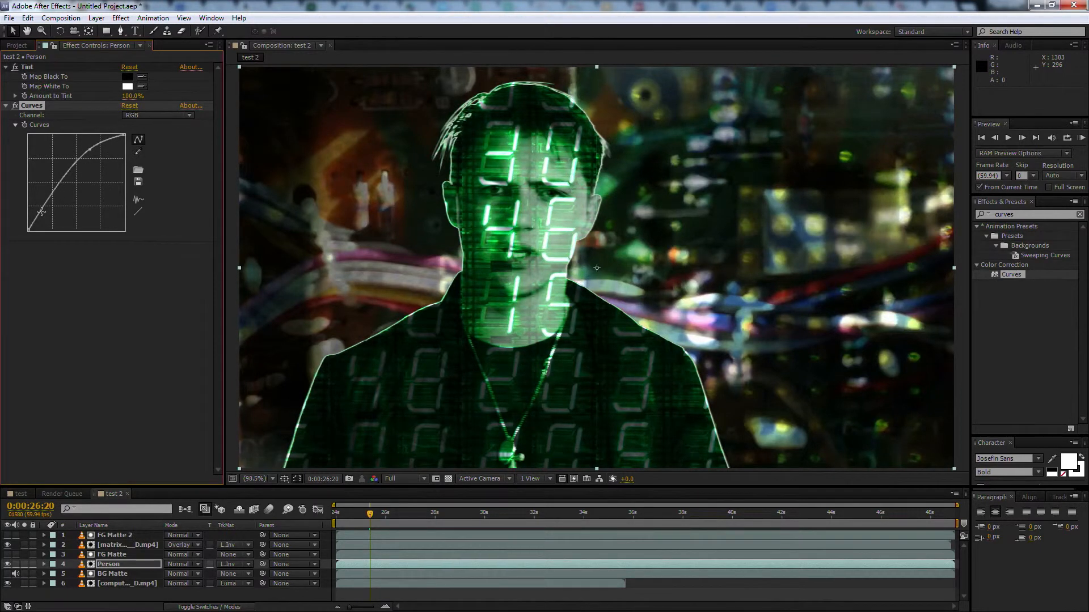
drag(41, 210, 45, 217)
drag(64, 170, 67, 179)
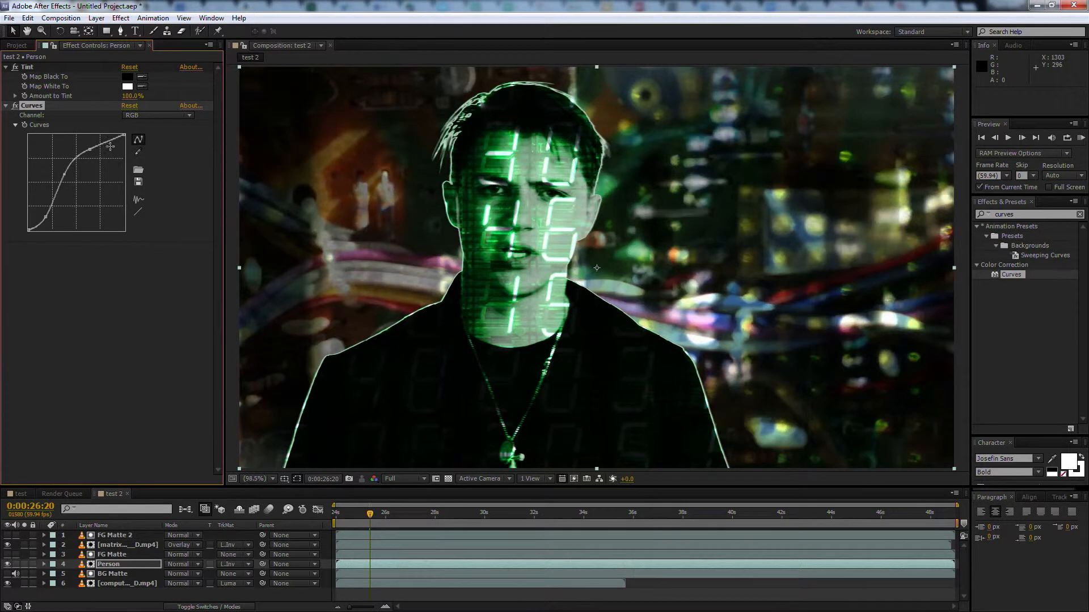
drag(90, 149, 90, 144)
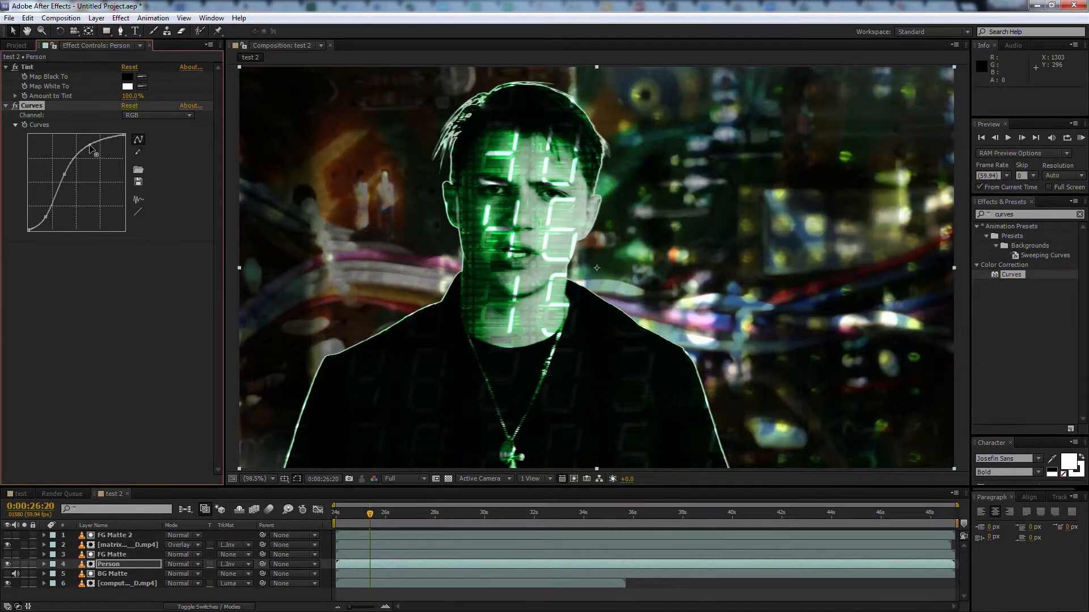
drag(47, 215, 42, 209)
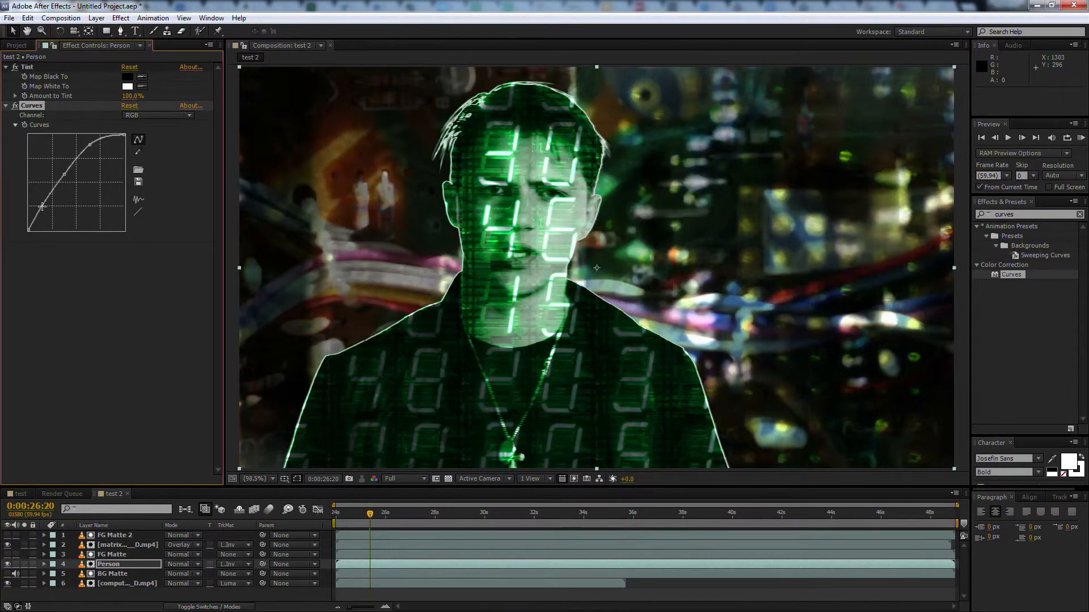
Lower the matrix layer's opacity to about 60%
click(128, 545)
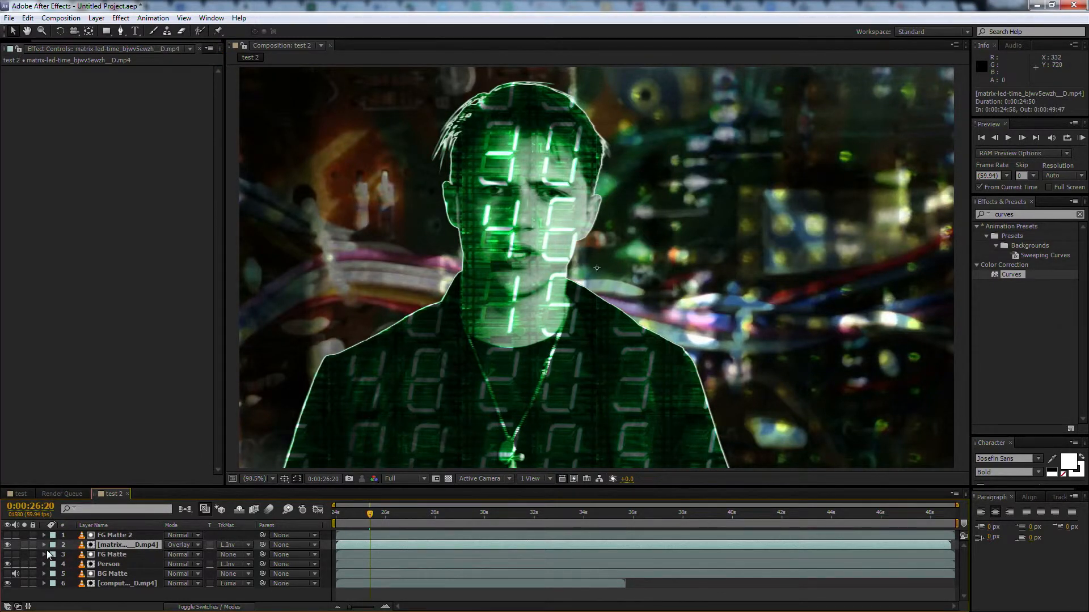
key(t)
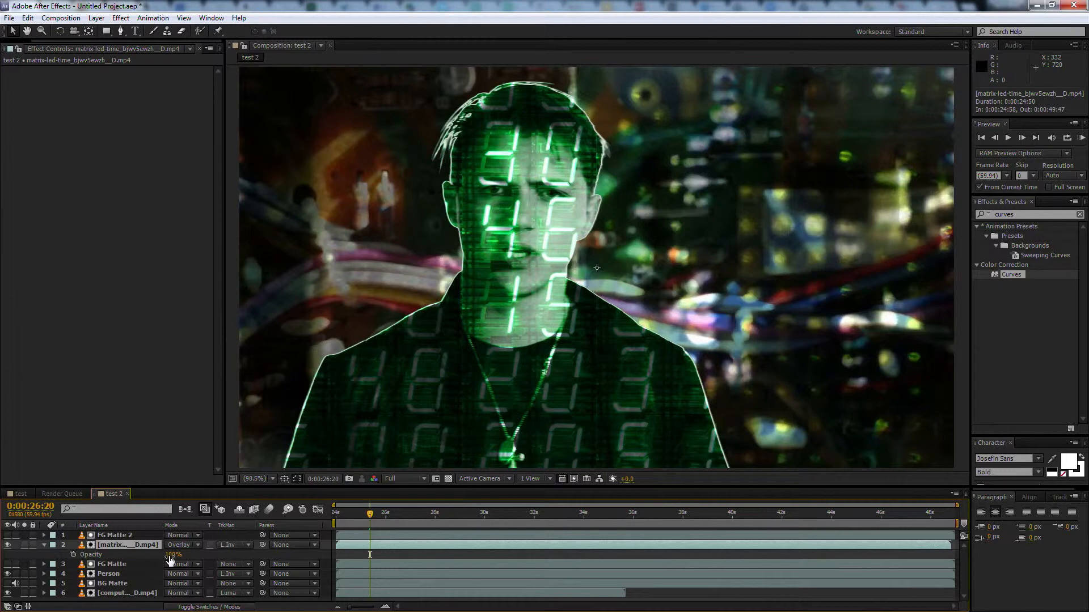
drag(170, 561, 142, 552)
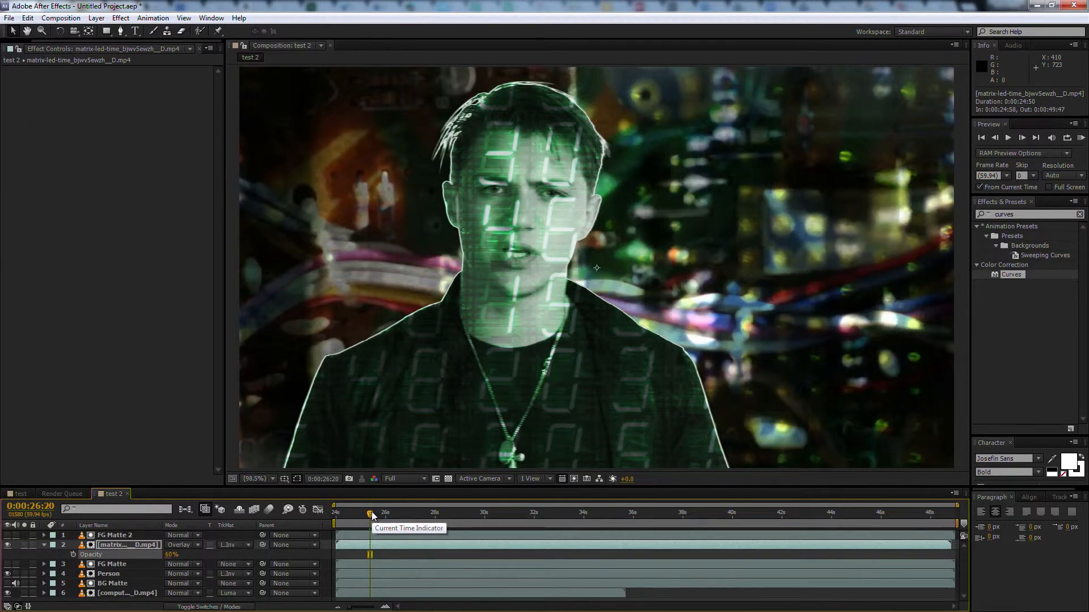
Render and play a RAM preview of the test 2 composite from the current time, and stop playback
click(1081, 139)
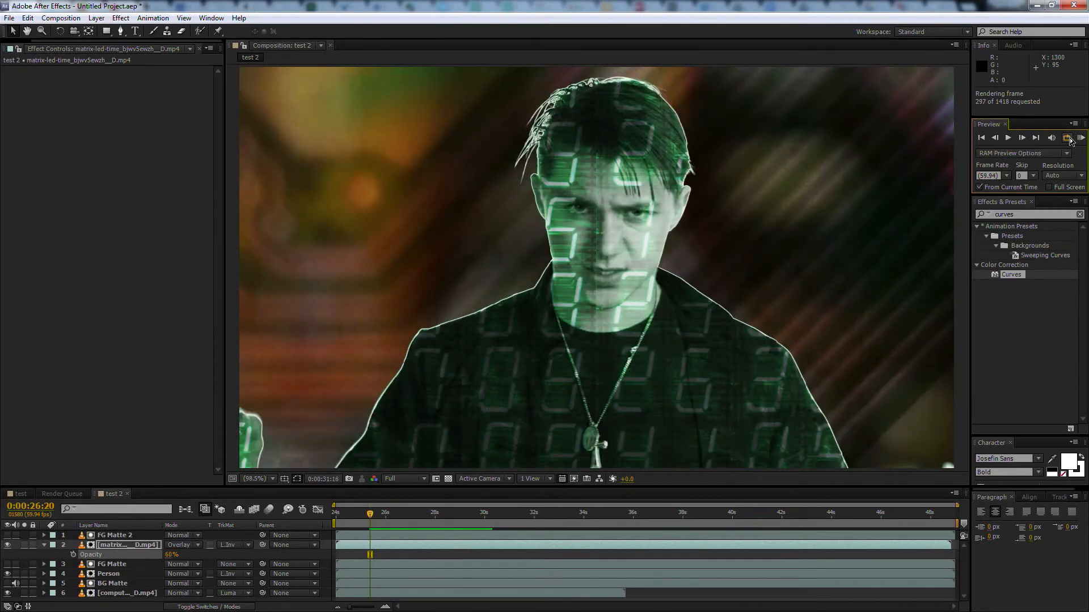
click(1070, 141)
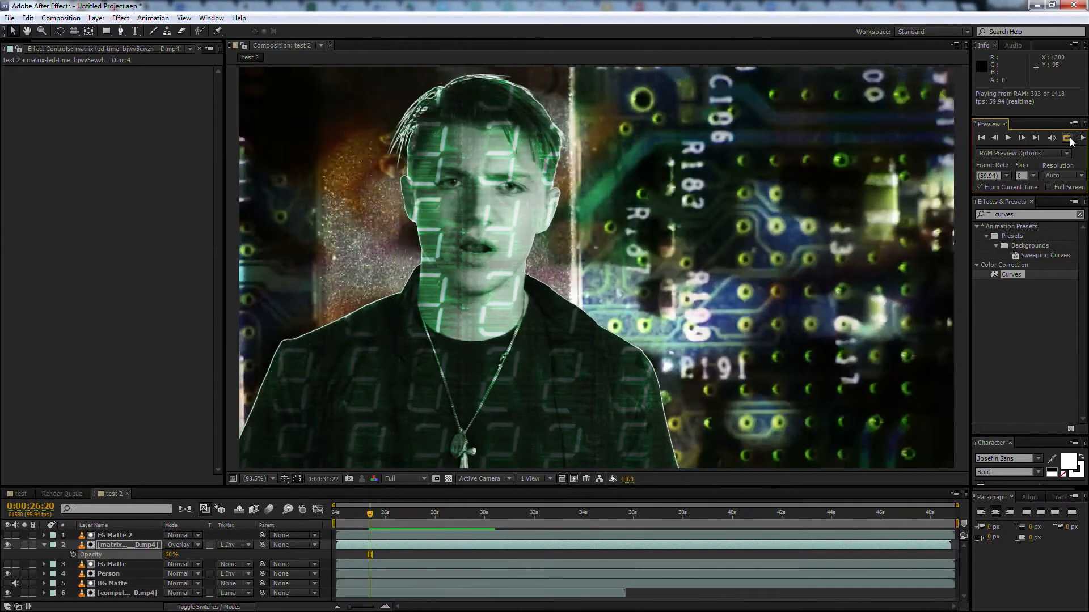
click(1071, 142)
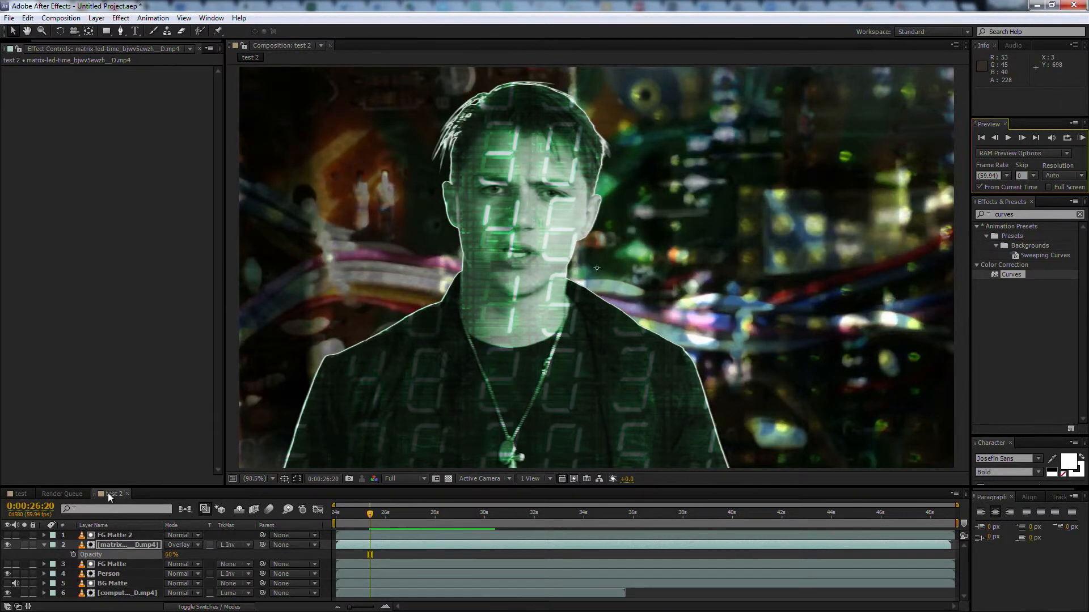
Create a new composition from the test.mp4 footage
drag(48, 40, 5, 38)
click(9, 49)
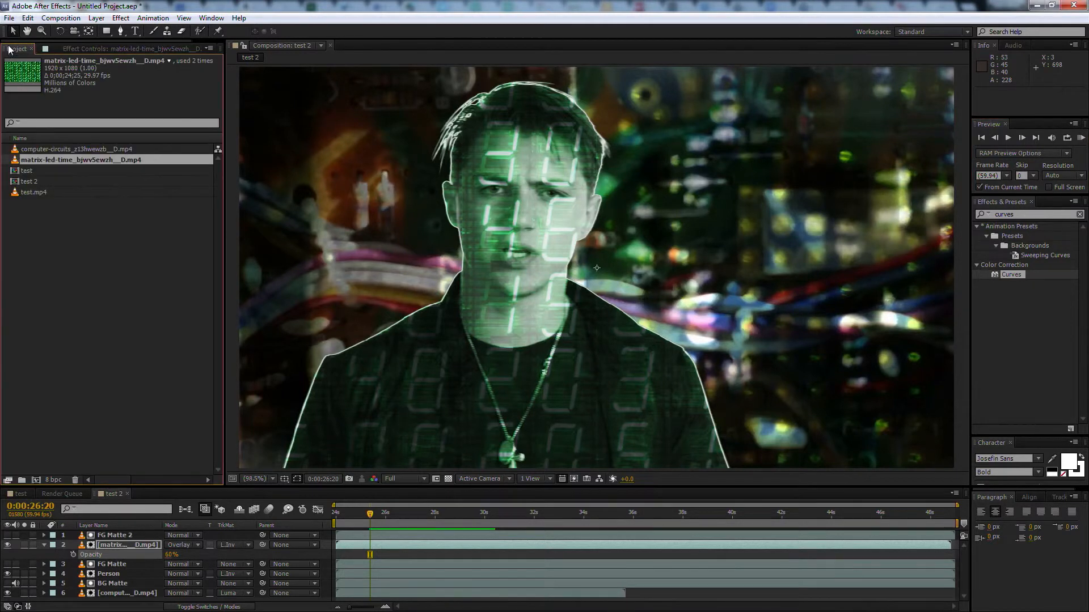
click(14, 194)
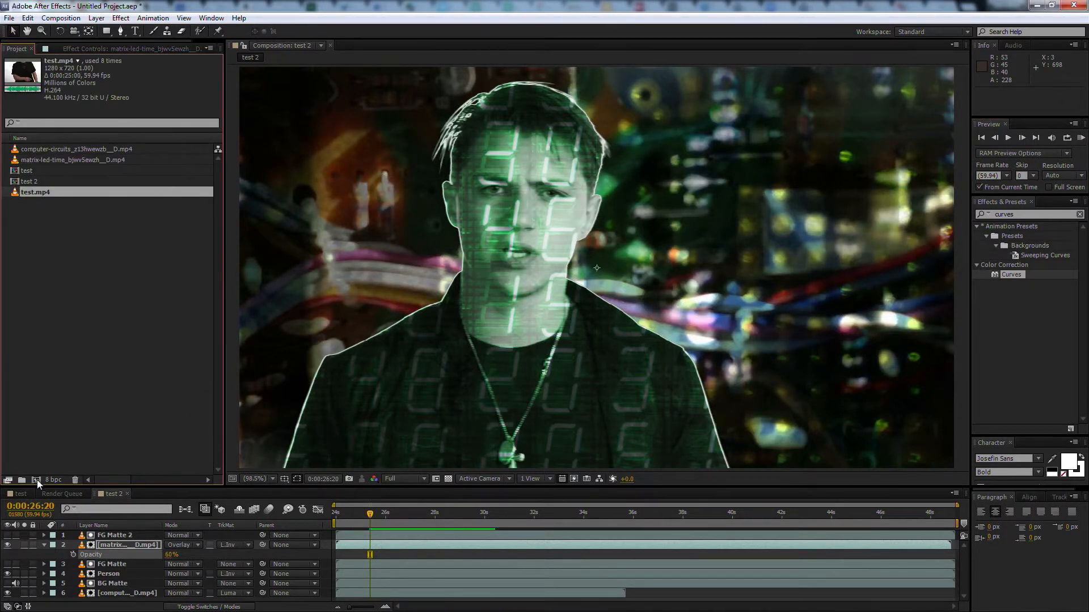
drag(16, 199, 36, 480)
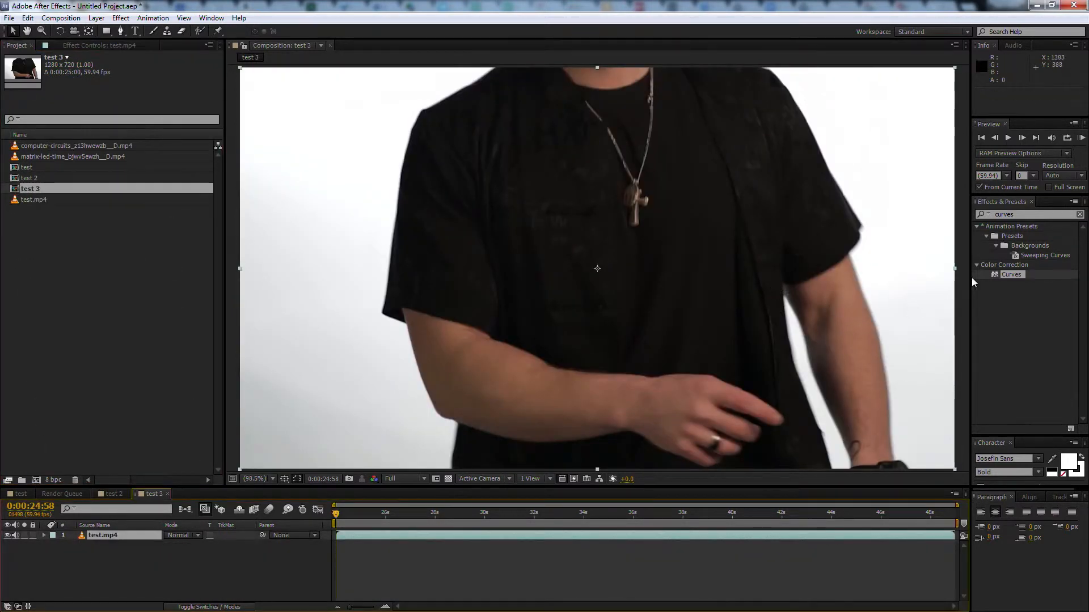
Duplicate the test.mp4 layer into a stack of three layers, with the top copy renamed Matte
click(1041, 215)
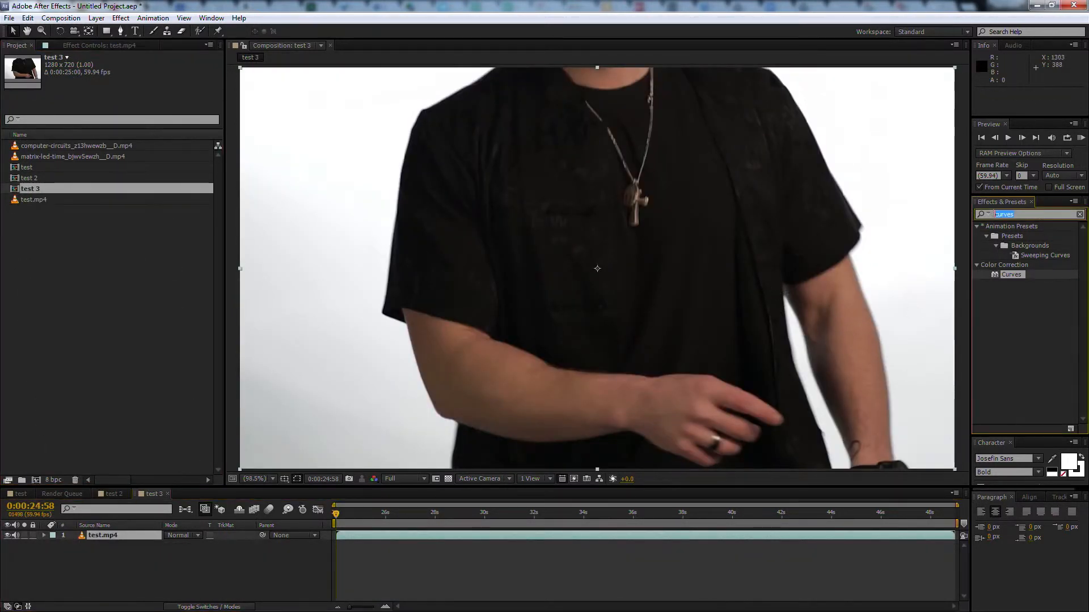
click(120, 535)
key(ctrl+d)
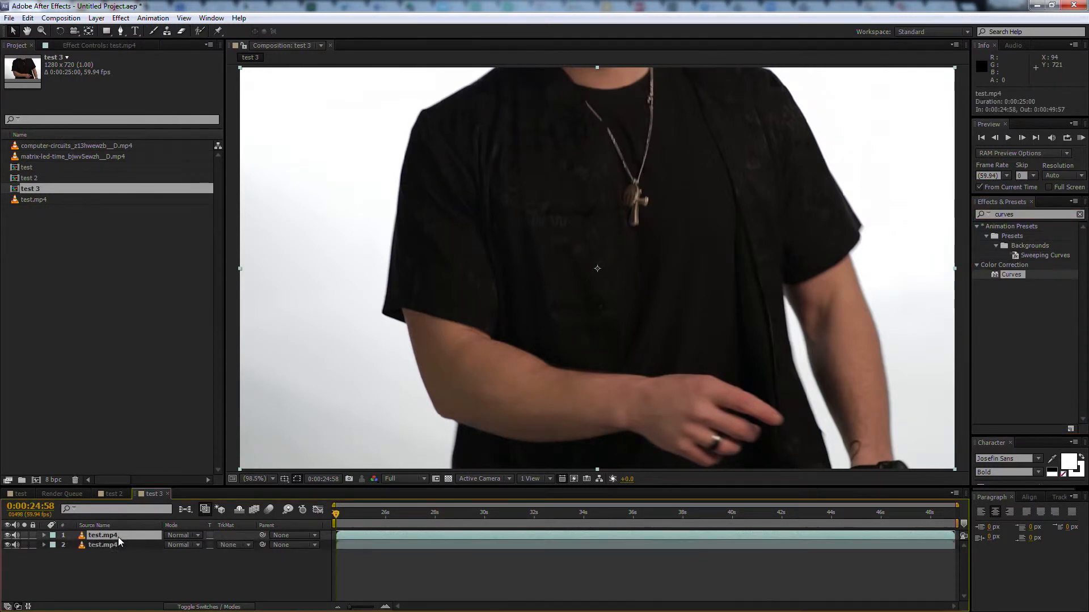
key(Return)
text(Matte)
key(Return)
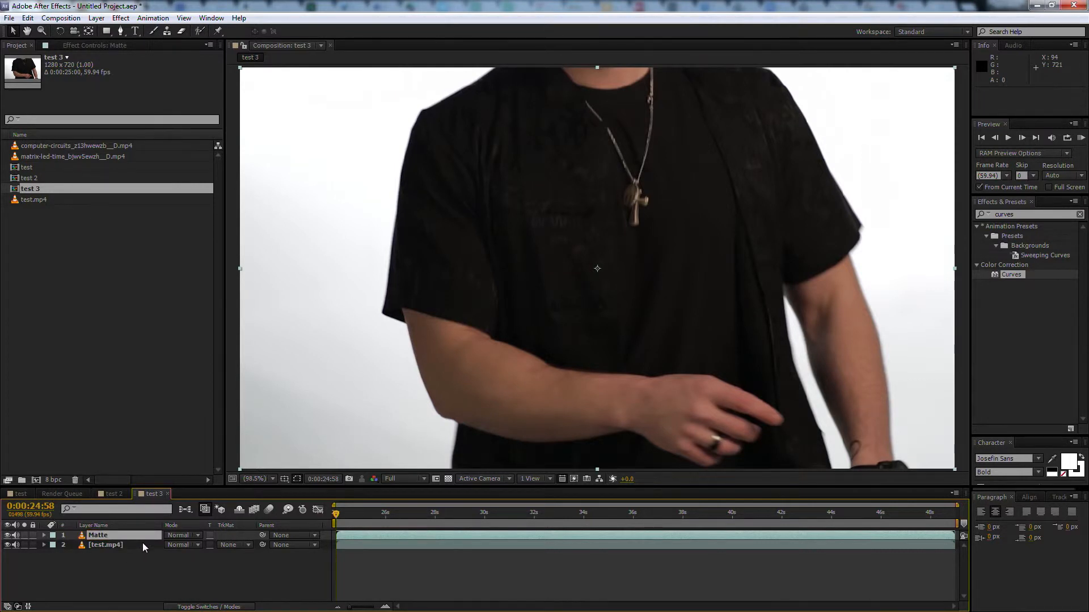
click(142, 543)
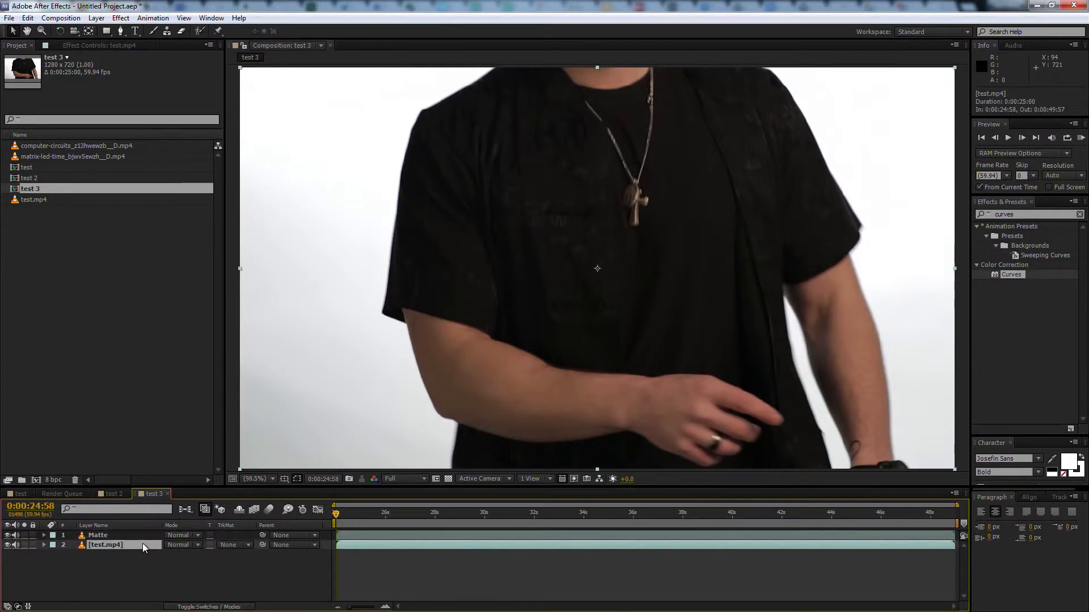
key(ctrl+d)
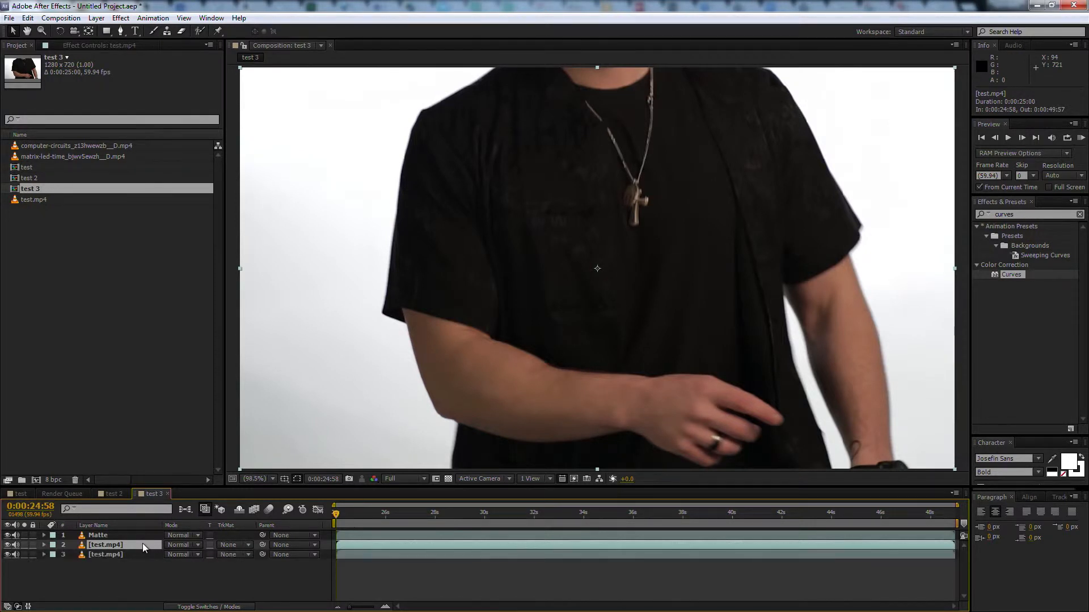
Apply the Tint and Levels effects to the Matte layer
click(144, 536)
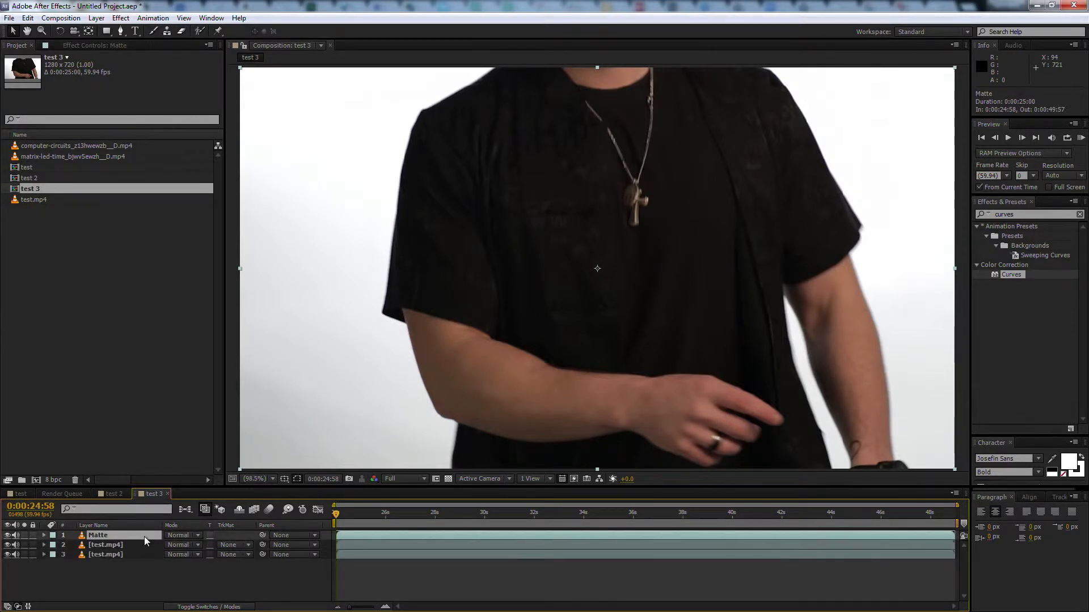
click(1015, 216)
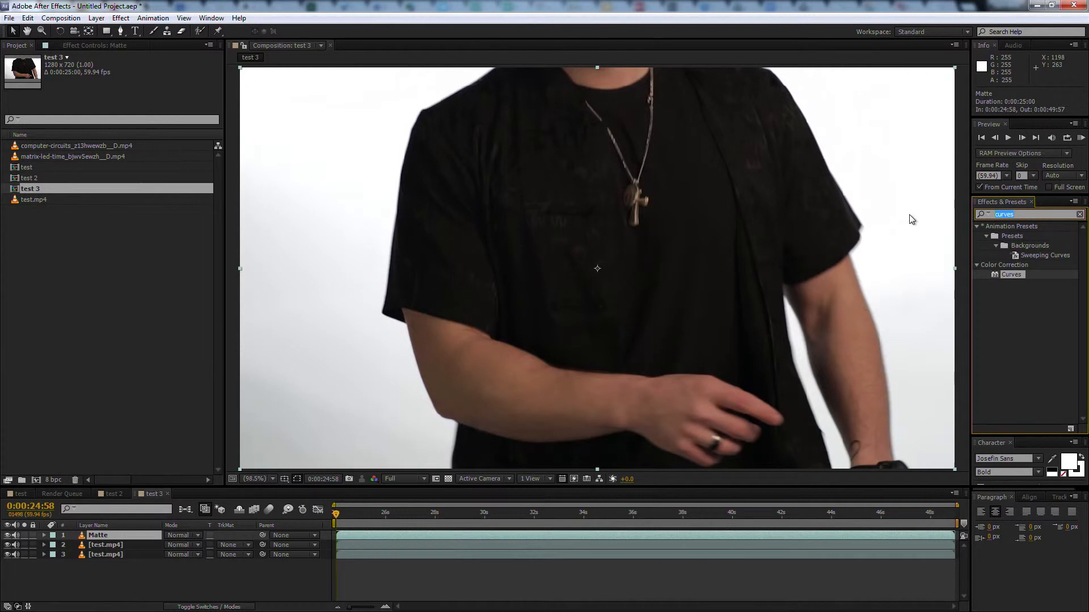
text(tint)
drag(995, 275, 714, 535)
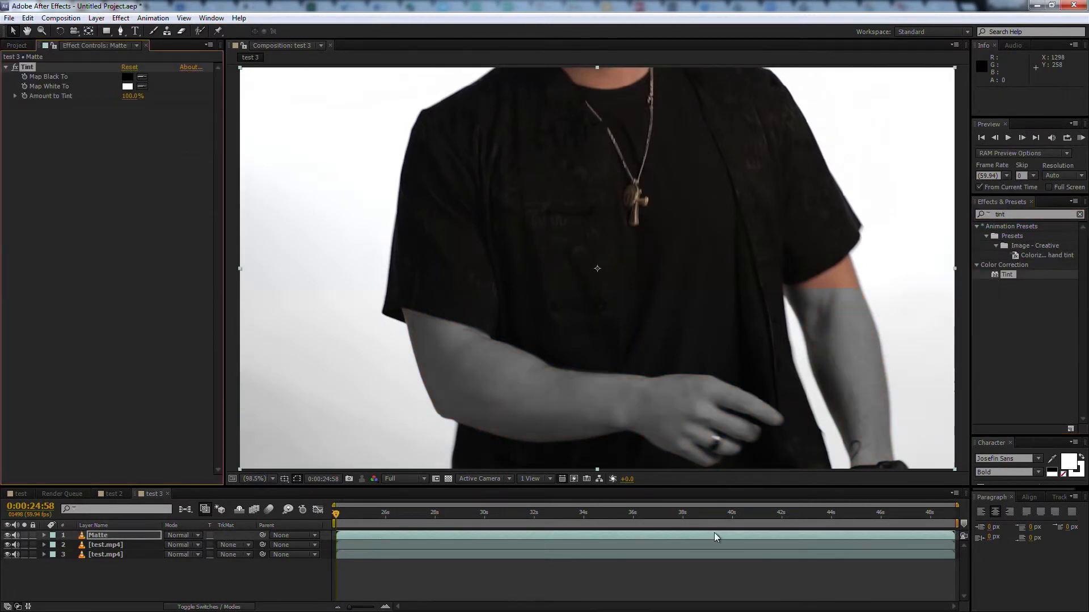
drag(1016, 215, 930, 207)
text(l)
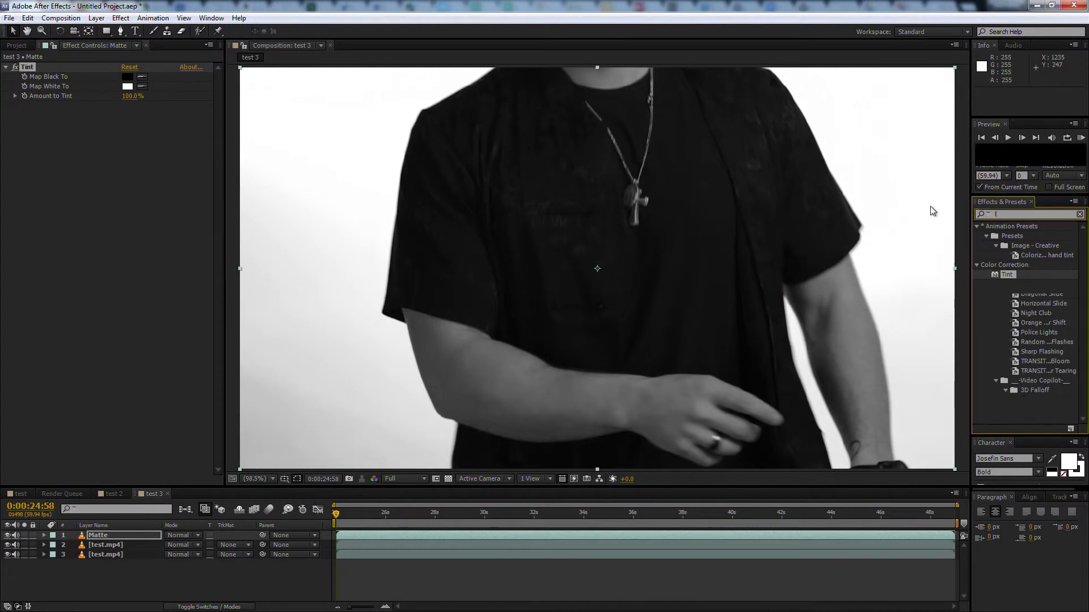
text(evels)
click(994, 296)
drag(992, 296, 773, 534)
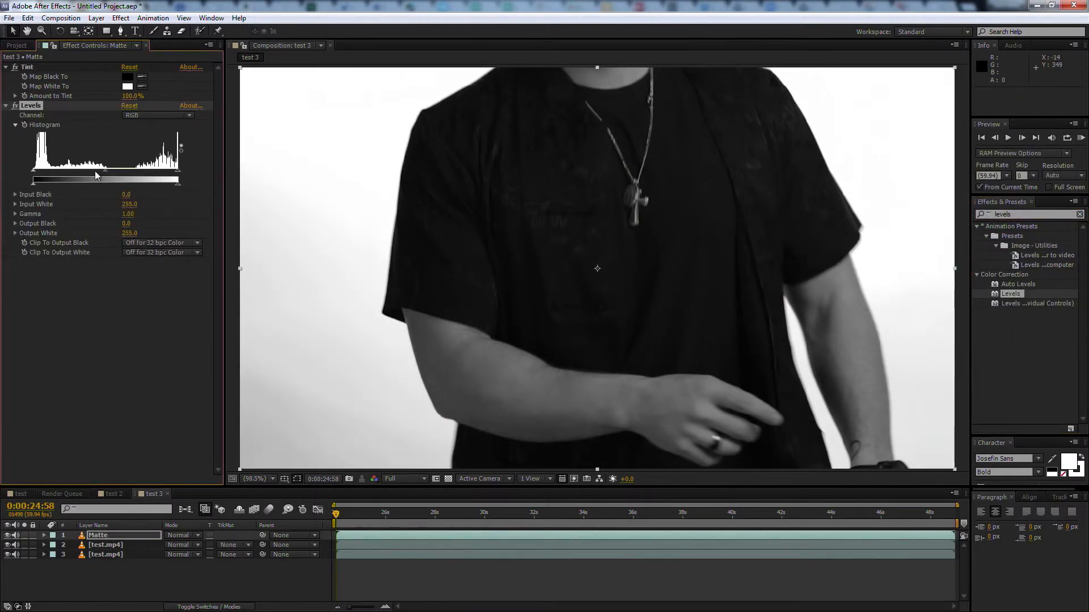
Raise the Matte layer's Levels Input Black to 183, checking the silhouette on the frame at 0:00:26:52
drag(34, 170, 127, 171)
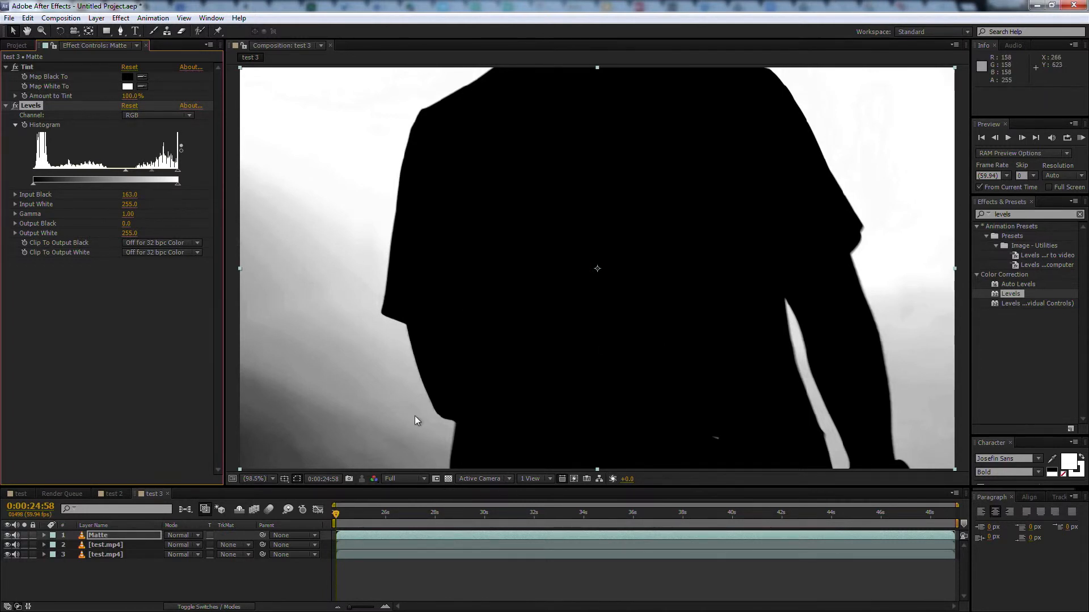
drag(336, 511, 383, 513)
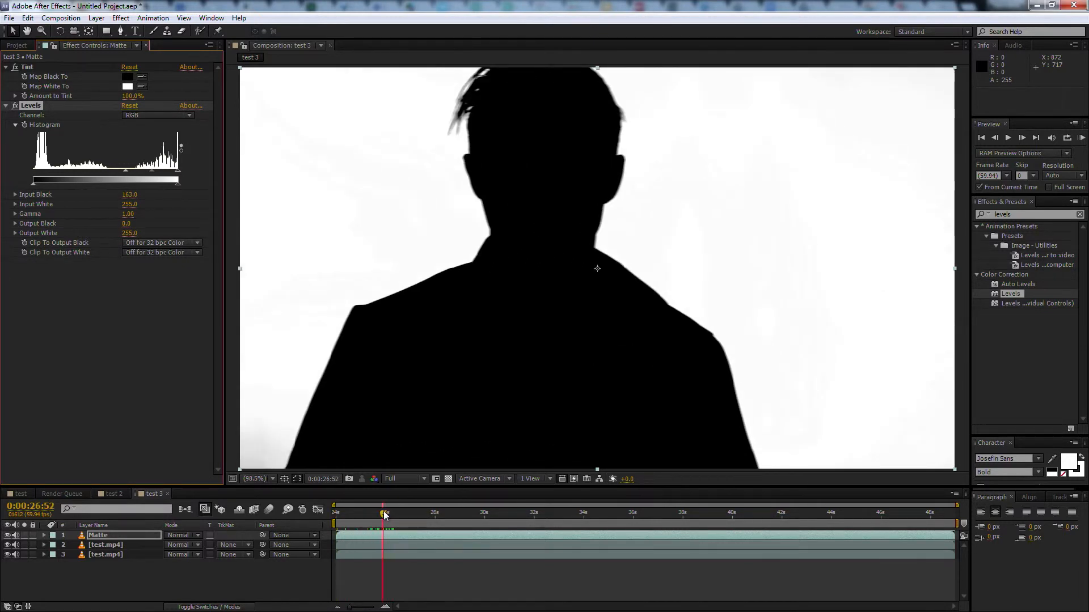
drag(128, 172, 139, 172)
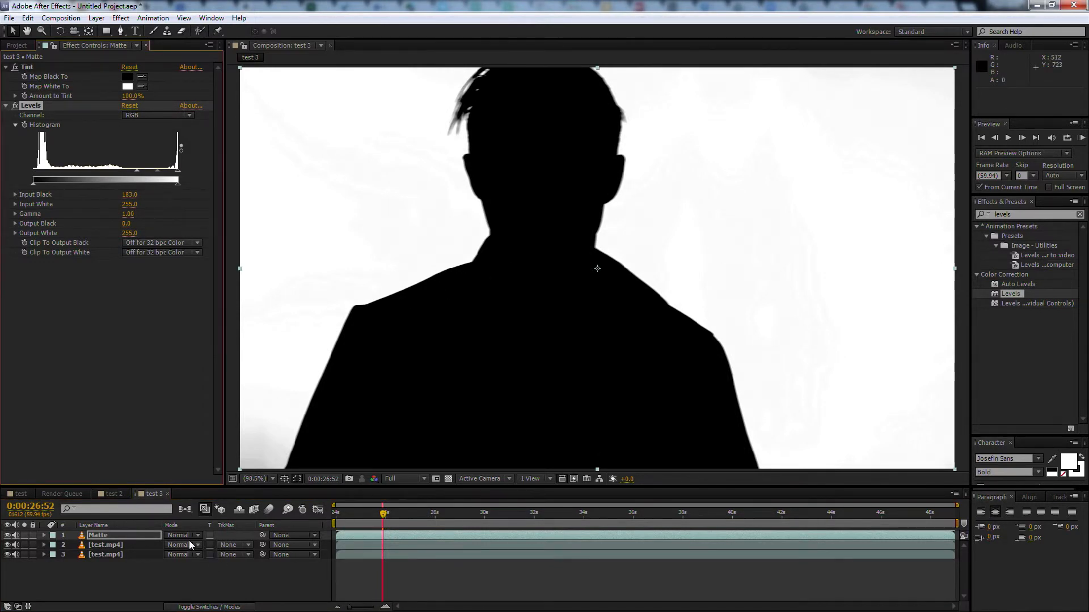
Set the middle test.mp4 layer's track matte to Luma Inverted Matte and rename the layer Person
click(130, 545)
click(246, 546)
click(253, 533)
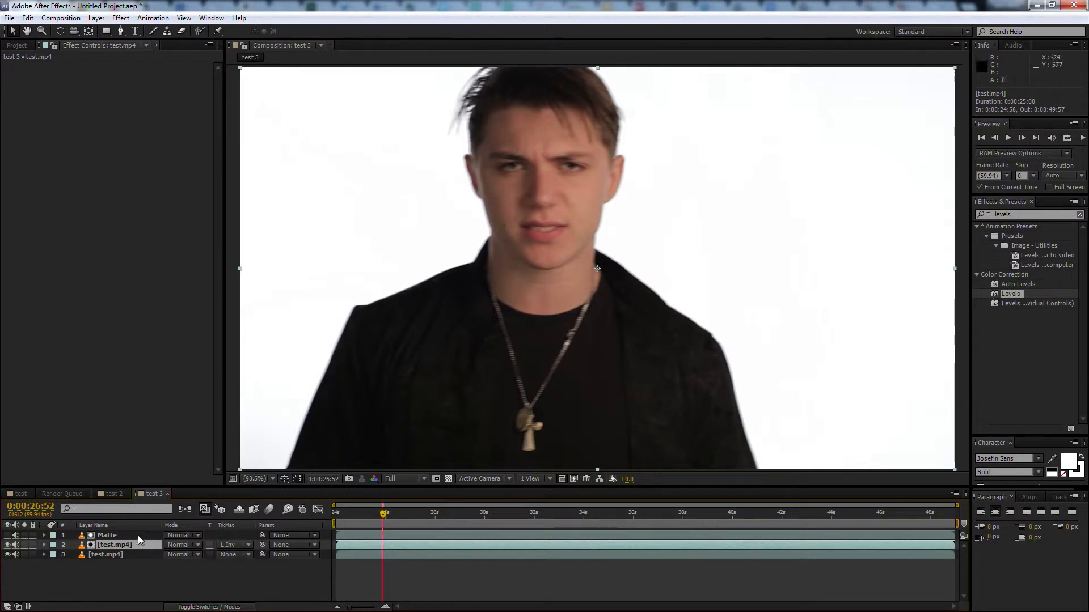
key(Return)
text(Person)
key(Return)
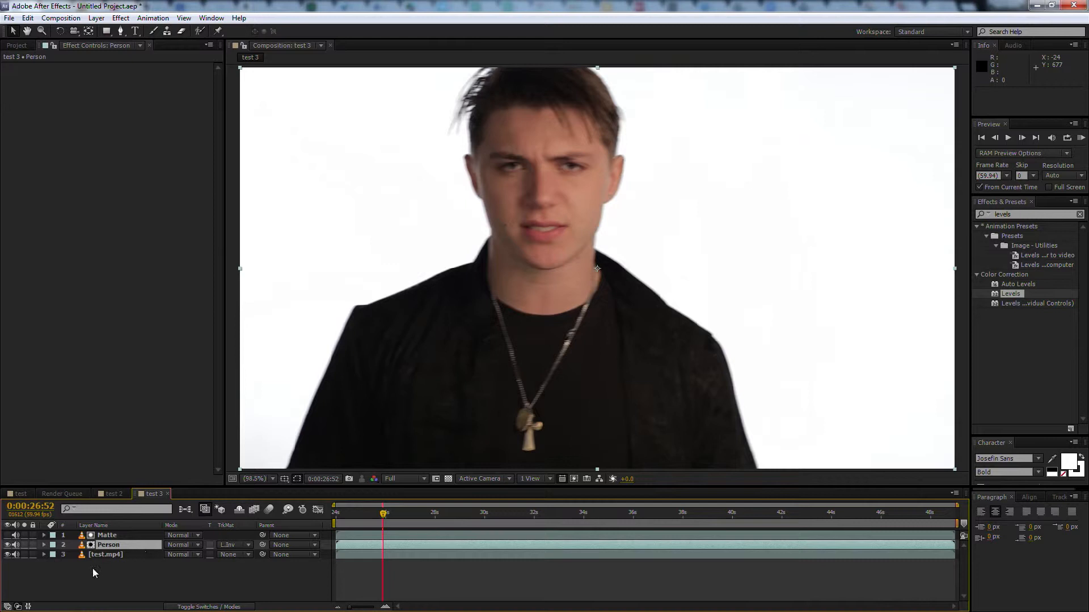
Rename the bottom test.mp4 layer BG
click(105, 555)
key(Return)
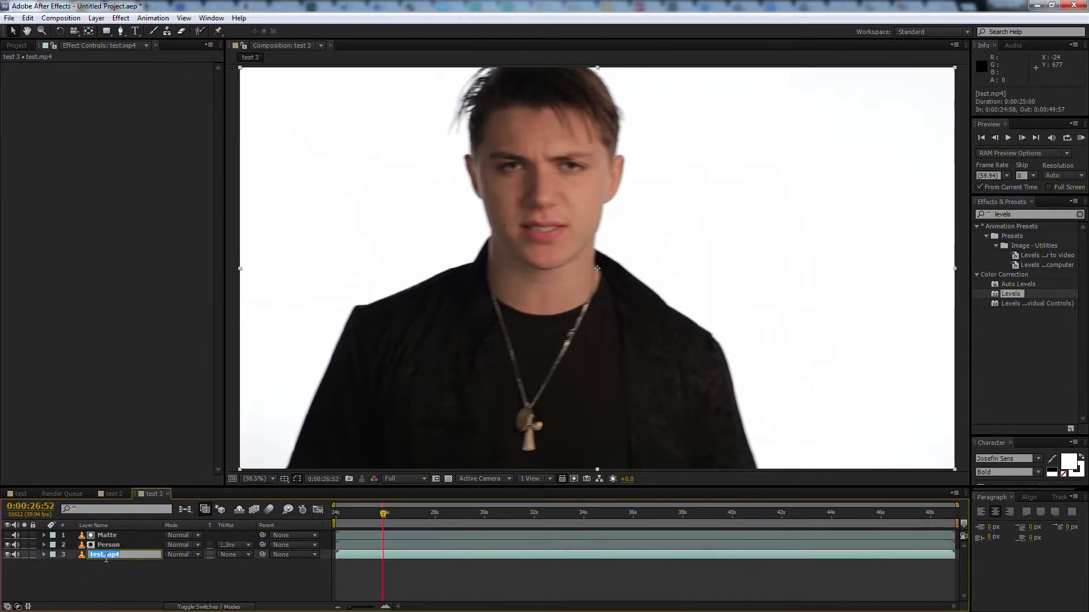
text(BG)
key(Return)
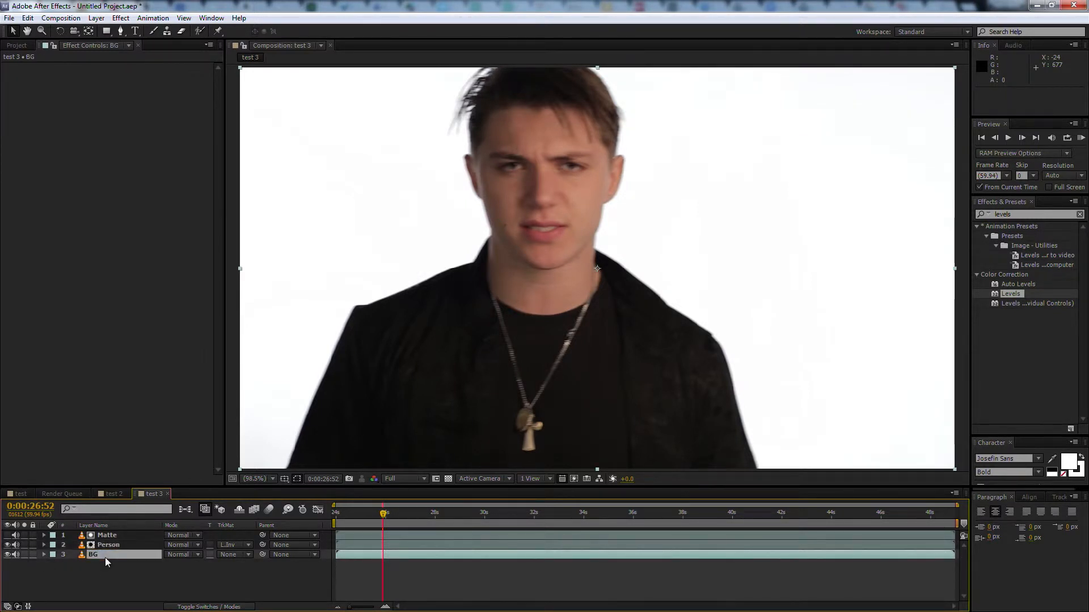
Place a duplicate of the Matte layer directly above BG and use it as BG's Luma Matte
click(126, 535)
key(ctrl+d)
drag(130, 536, 122, 558)
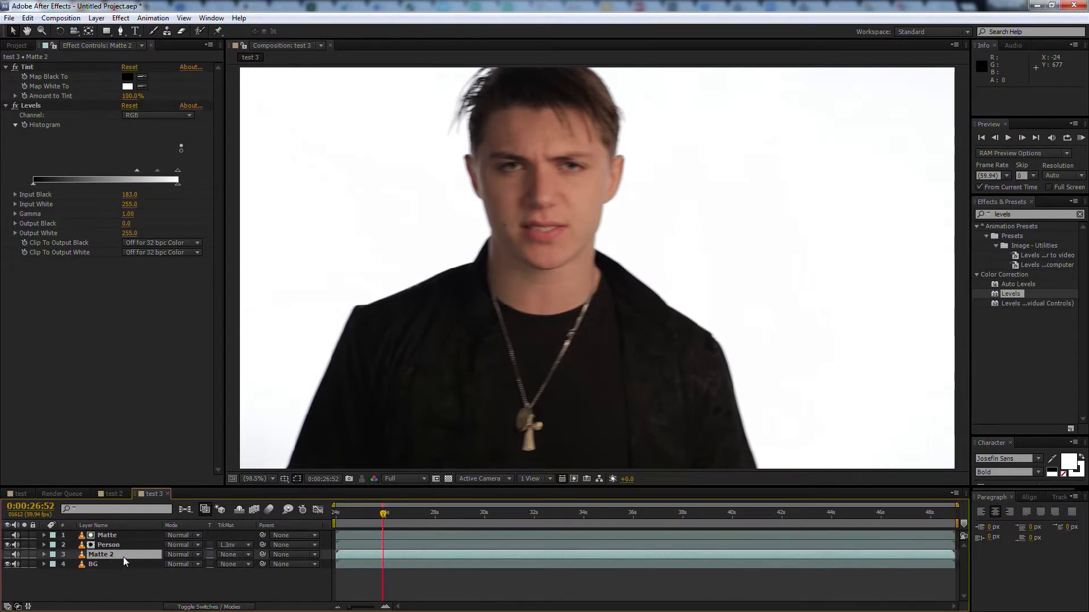
click(248, 564)
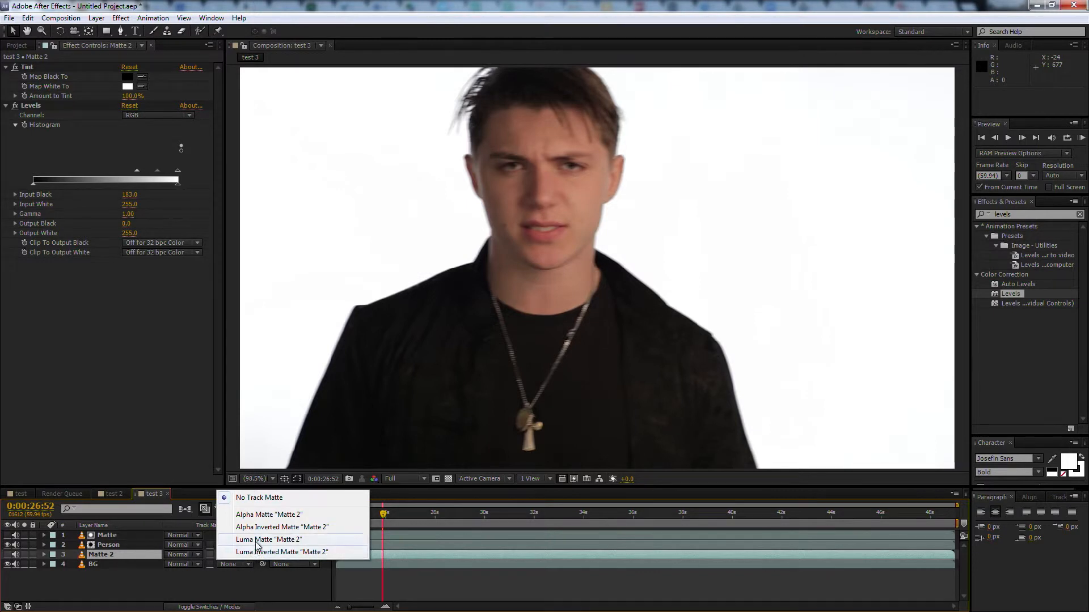
click(255, 540)
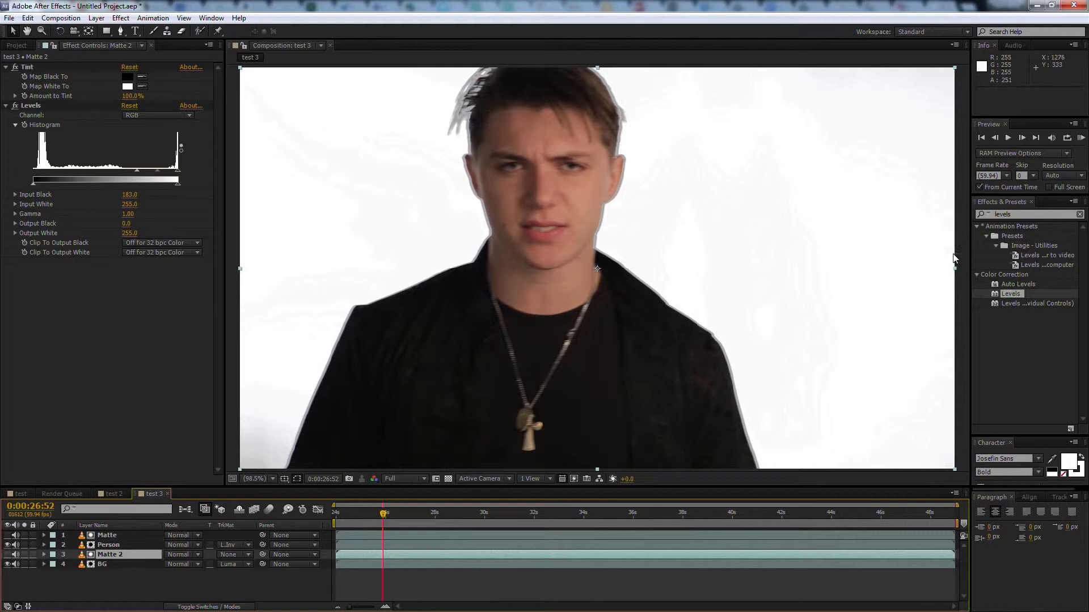
Apply the Tint effect to the Person layer
click(123, 544)
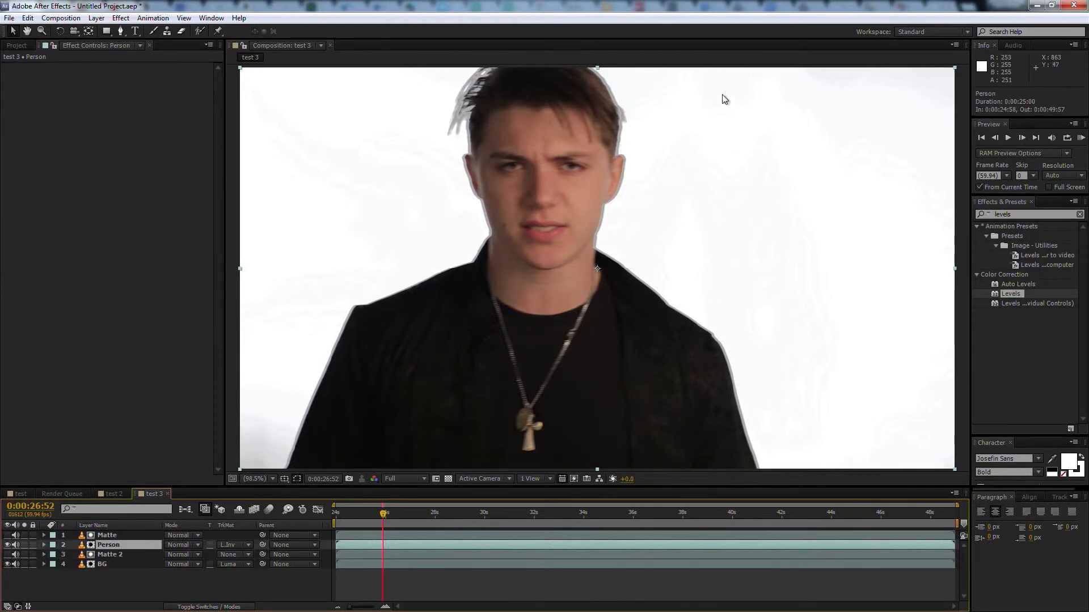
click(1031, 214)
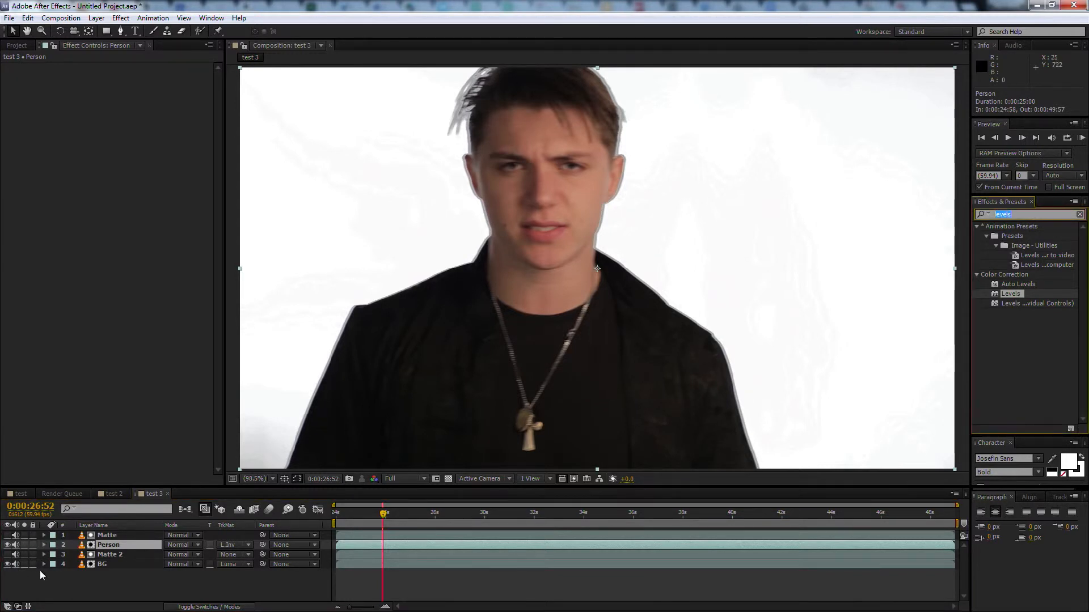
click(117, 544)
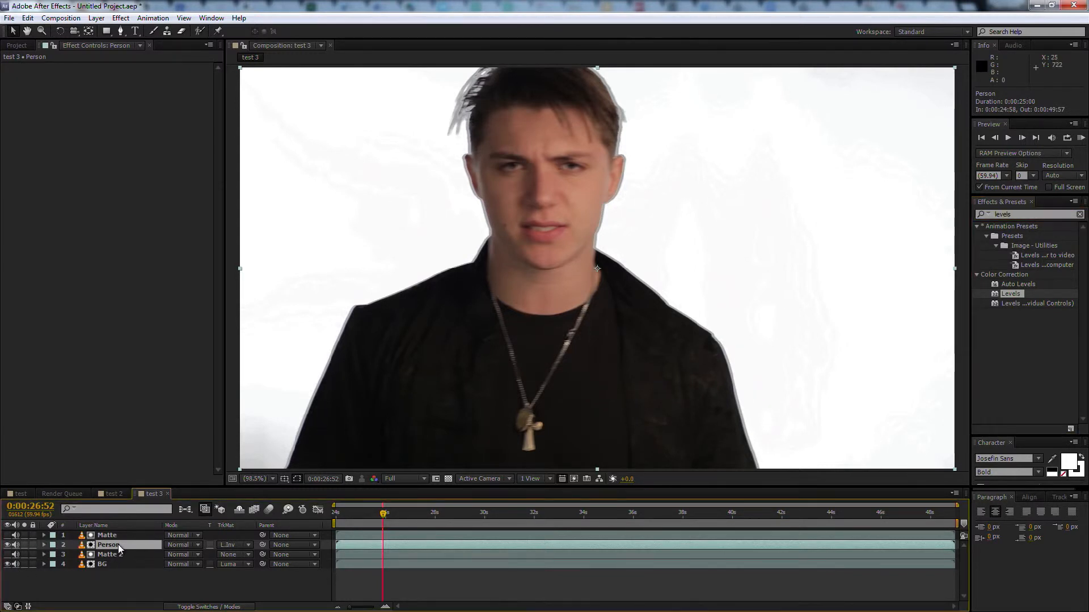
click(1026, 214)
text(tint)
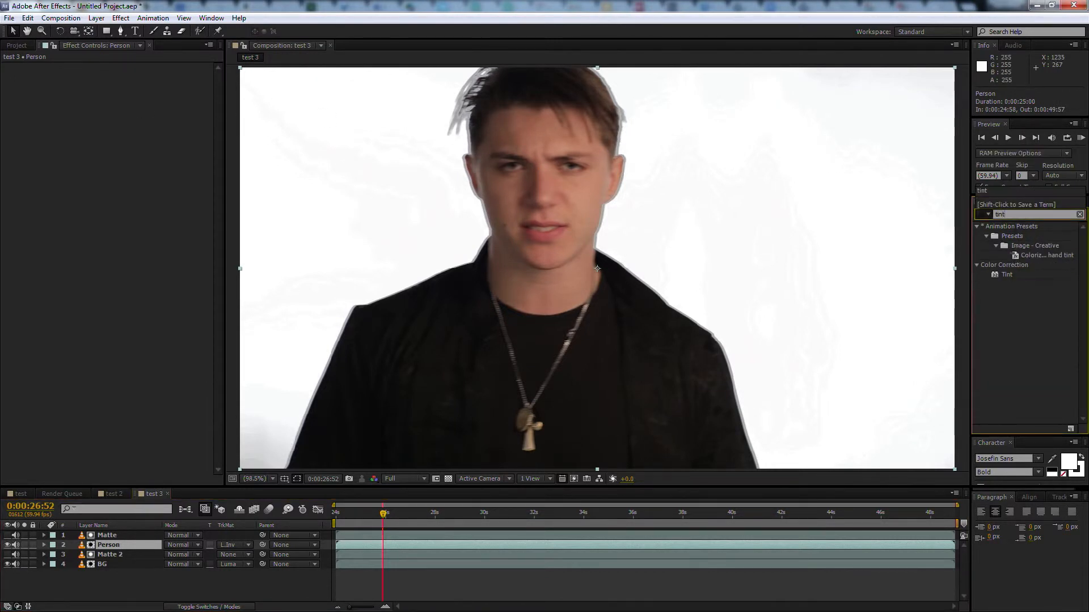
drag(1006, 276, 445, 546)
Add the Colorama effect to the Person layer
click(1021, 212)
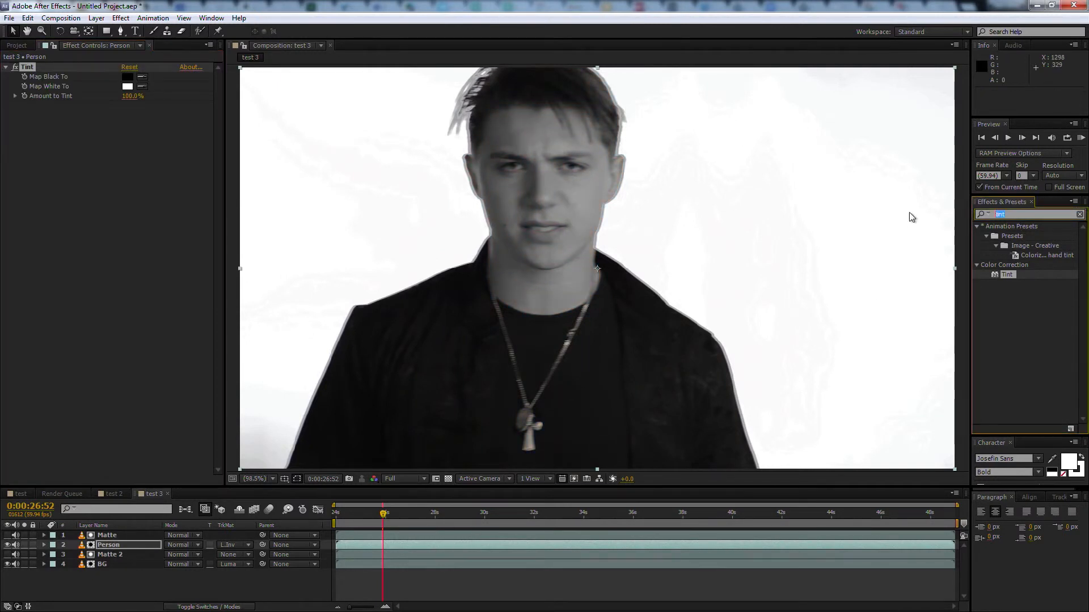
text(colorama)
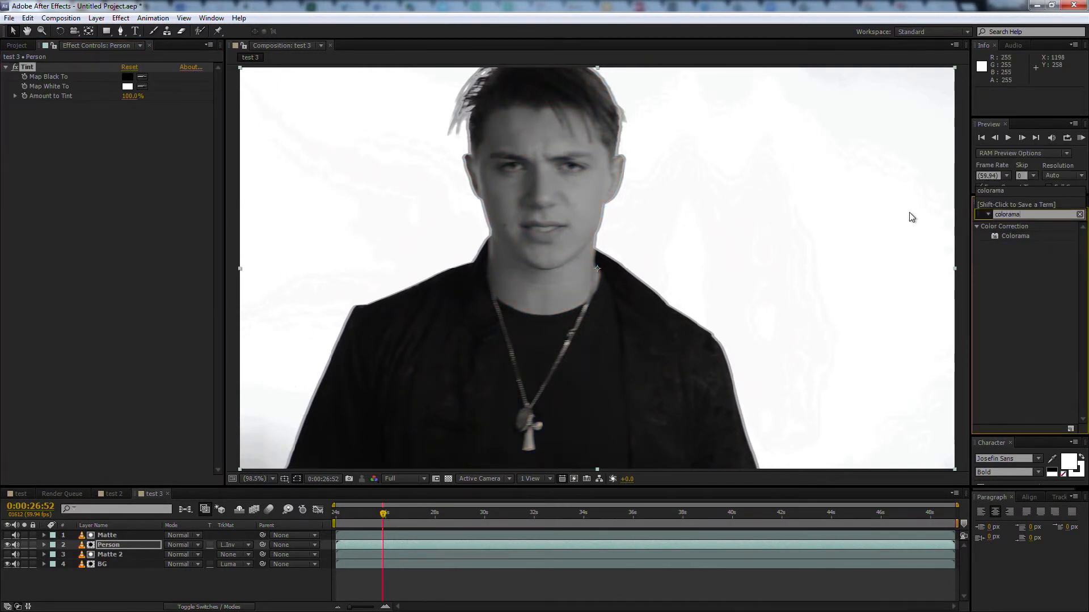
drag(993, 236, 342, 543)
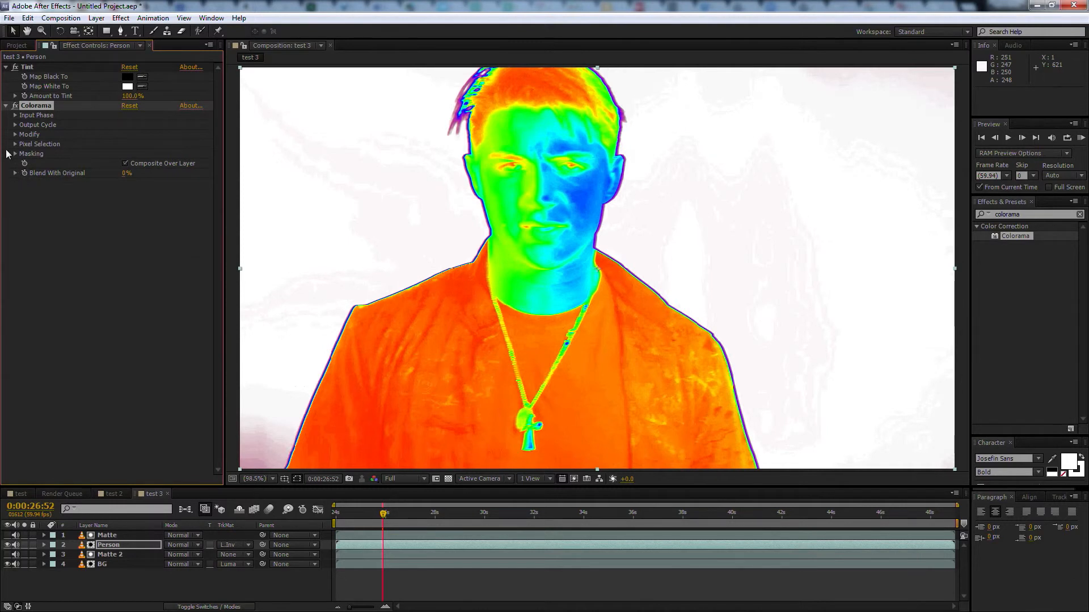
Try the Sunset, Solarize Grey and Solarize Blue preset palettes in Colorama's Output Cycle, settling on RGB
click(15, 125)
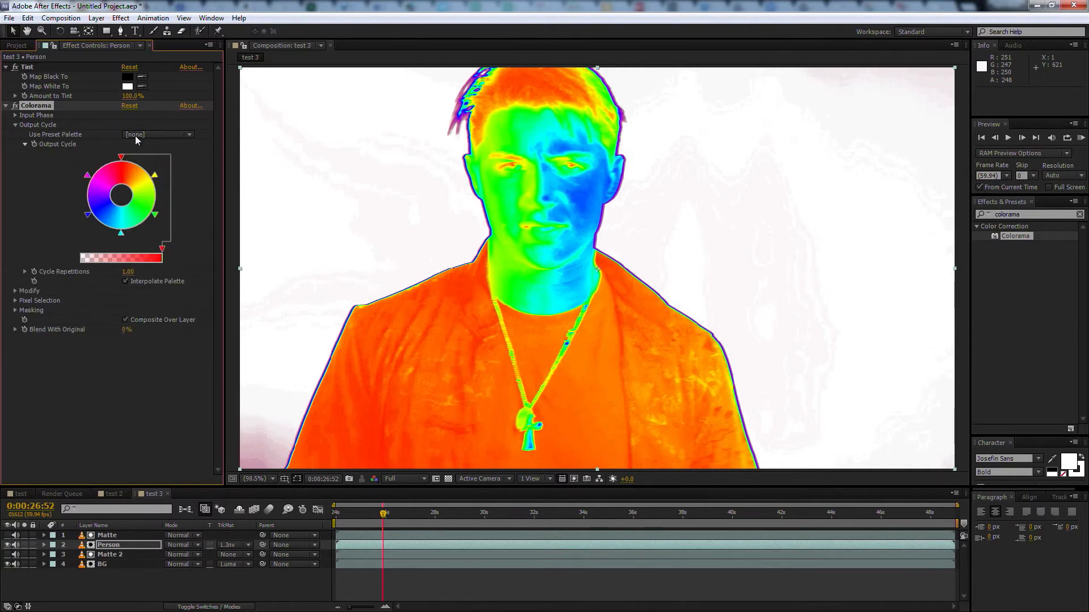
click(189, 135)
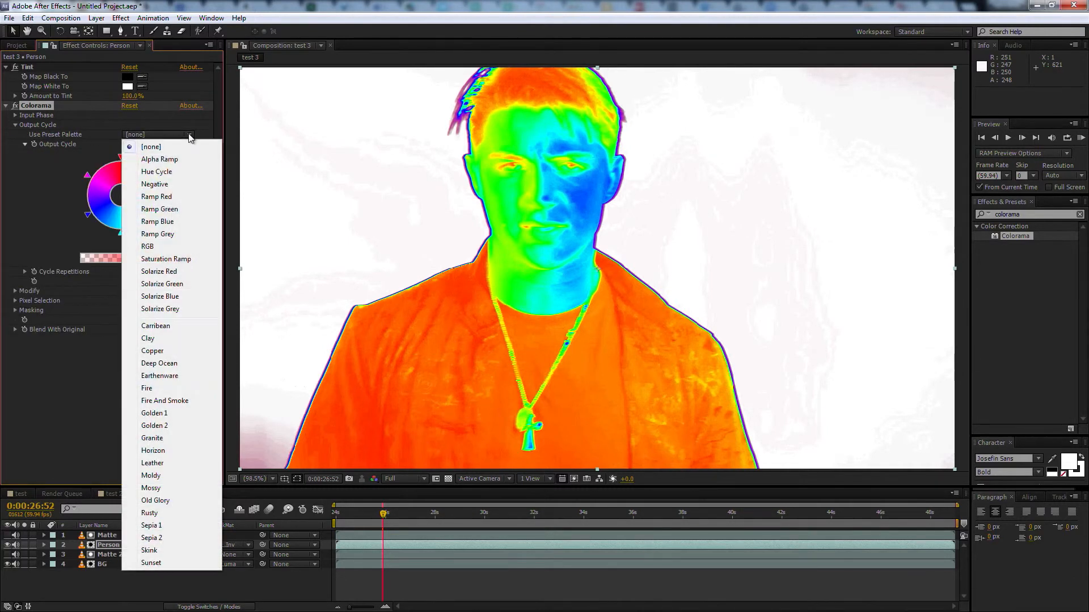
click(165, 562)
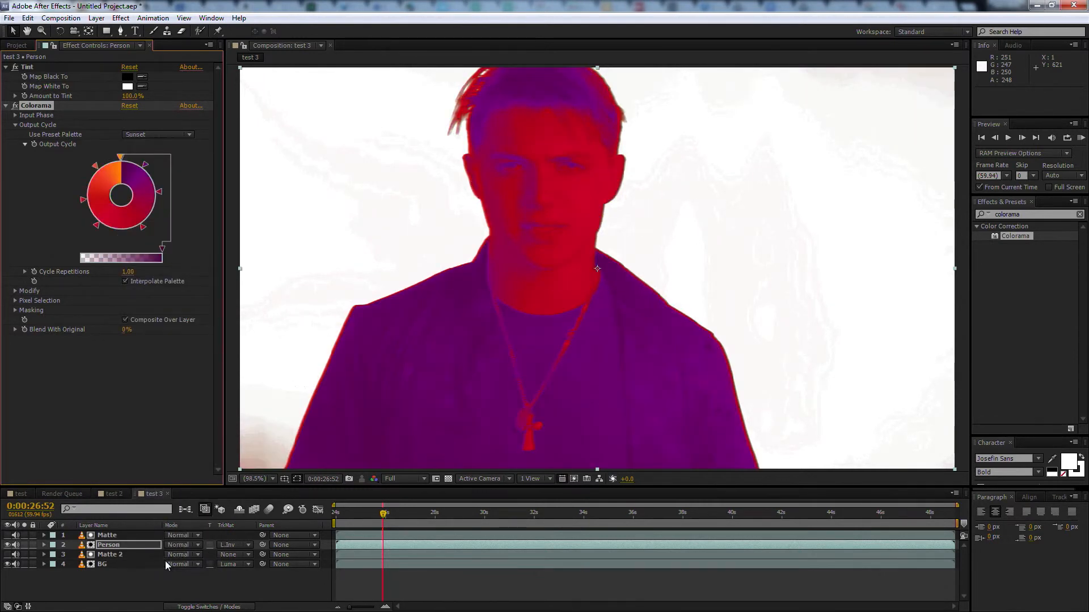
click(175, 135)
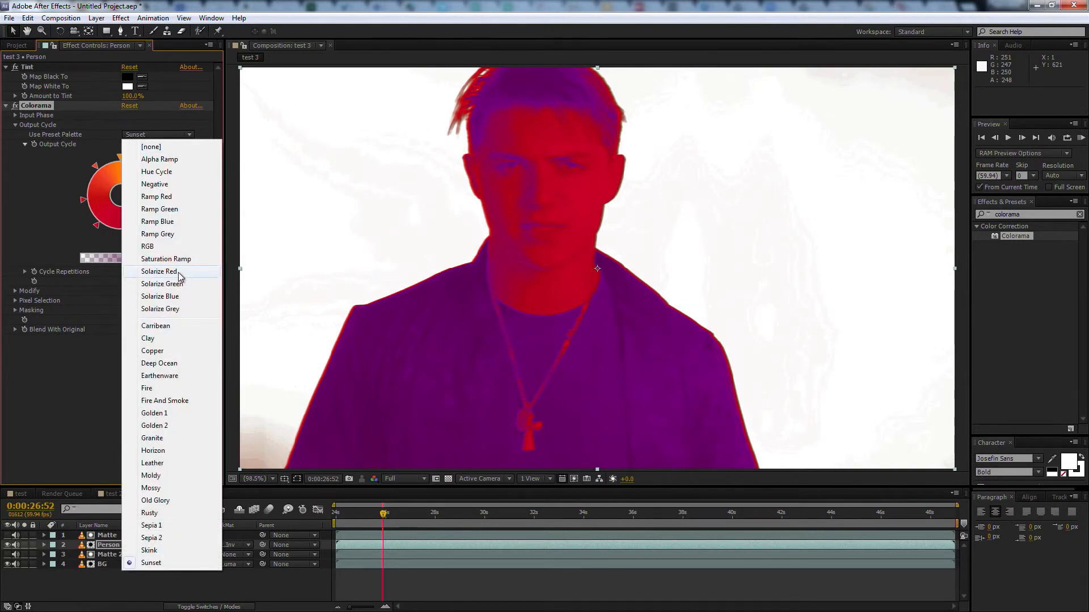
click(181, 309)
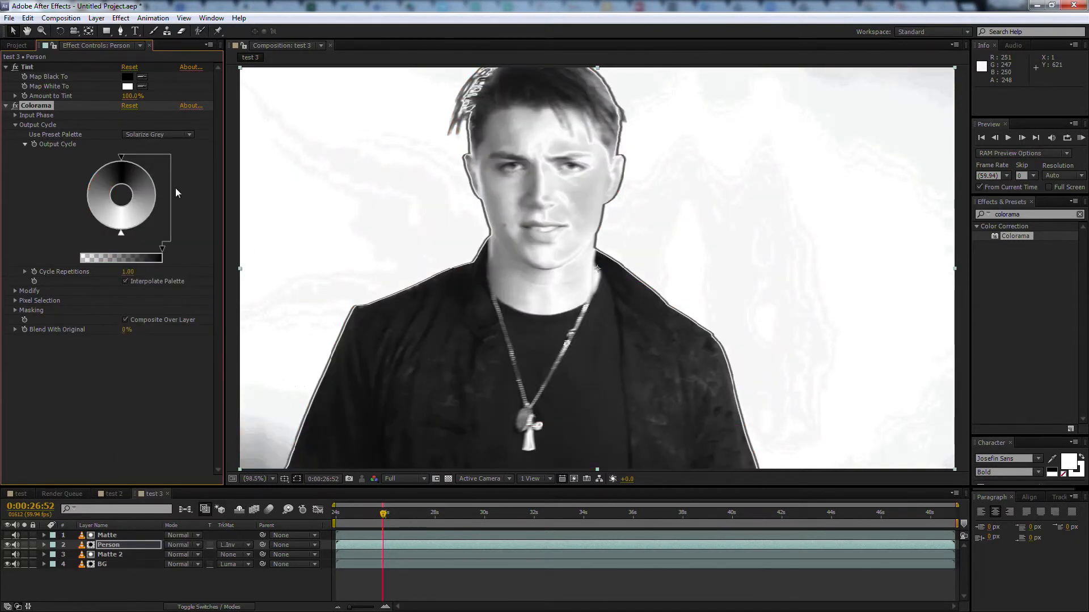
click(168, 136)
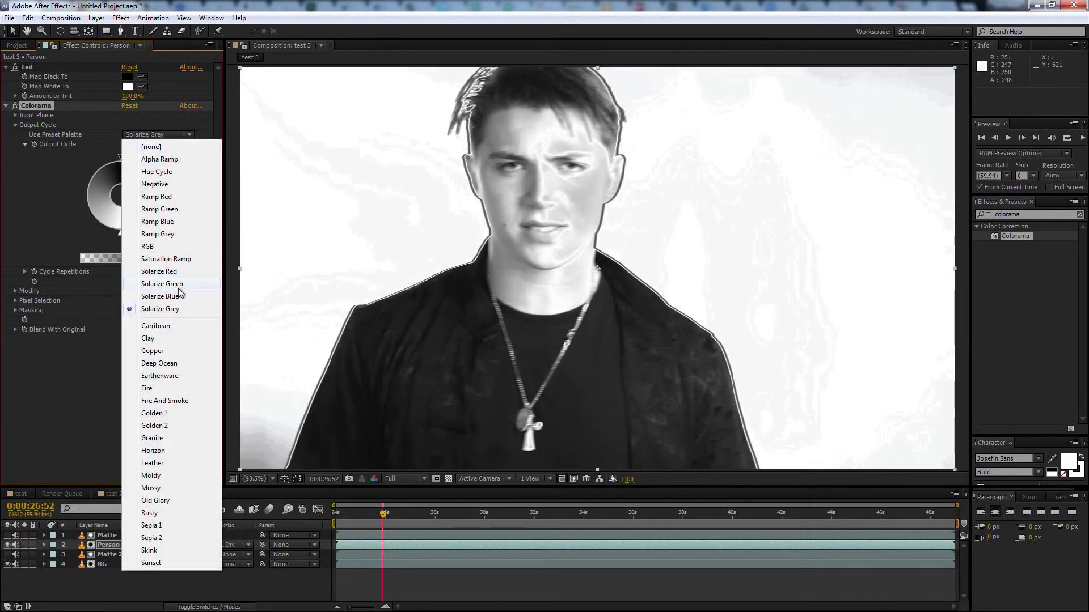
click(182, 295)
click(178, 137)
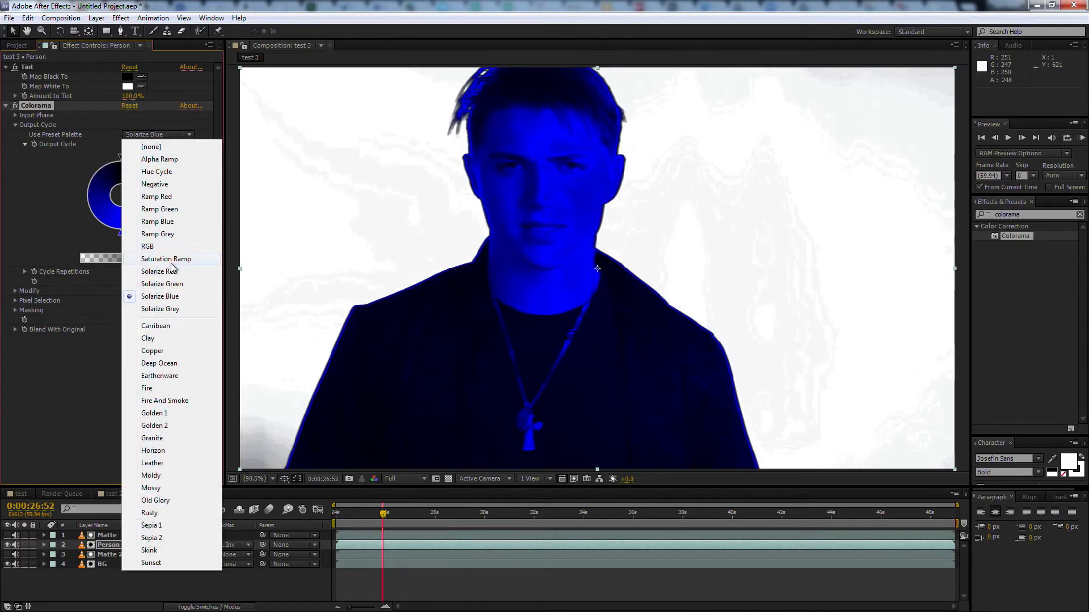
click(162, 247)
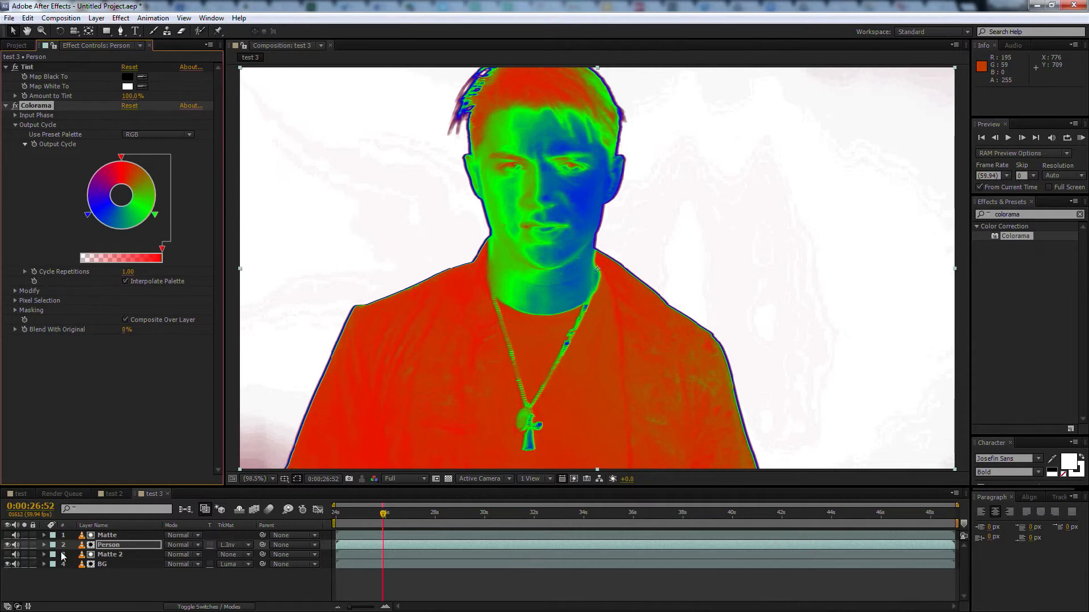
Remove the track matte from the BG layer and preview the test 3 composition
click(250, 566)
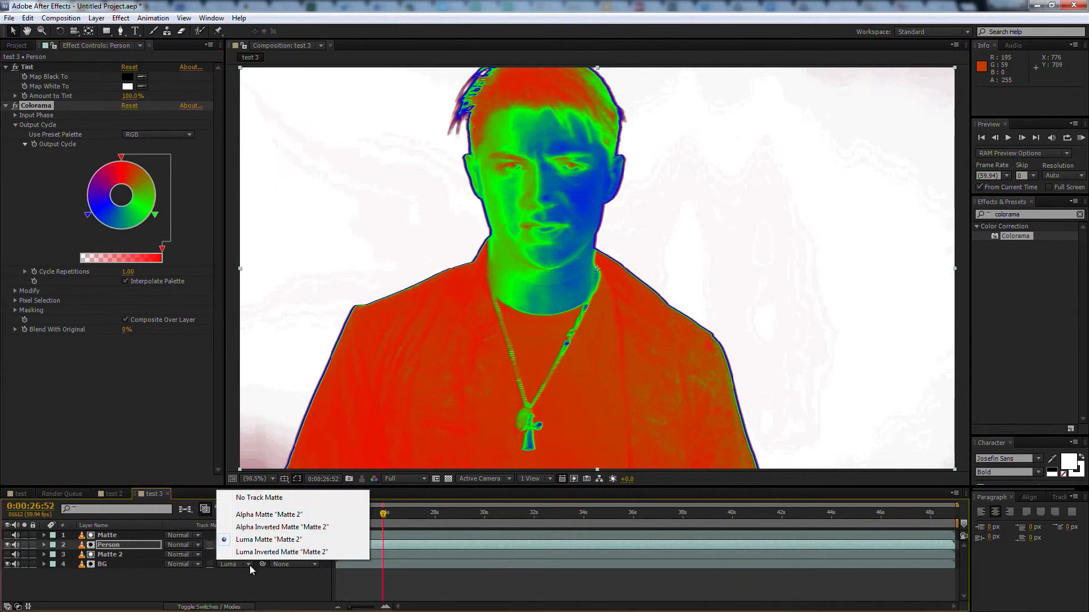
click(254, 500)
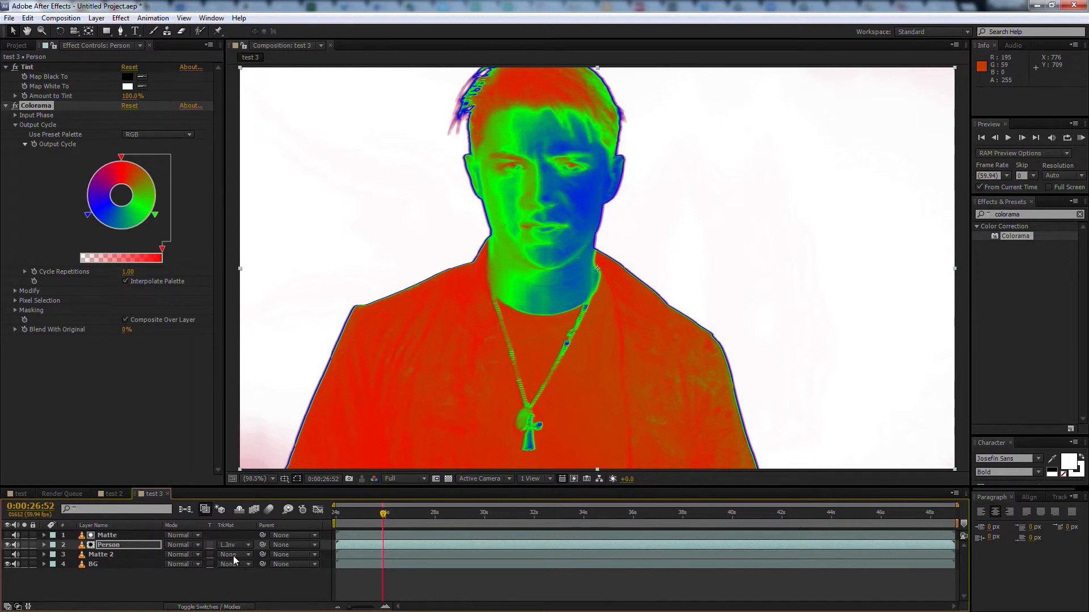
key(space)
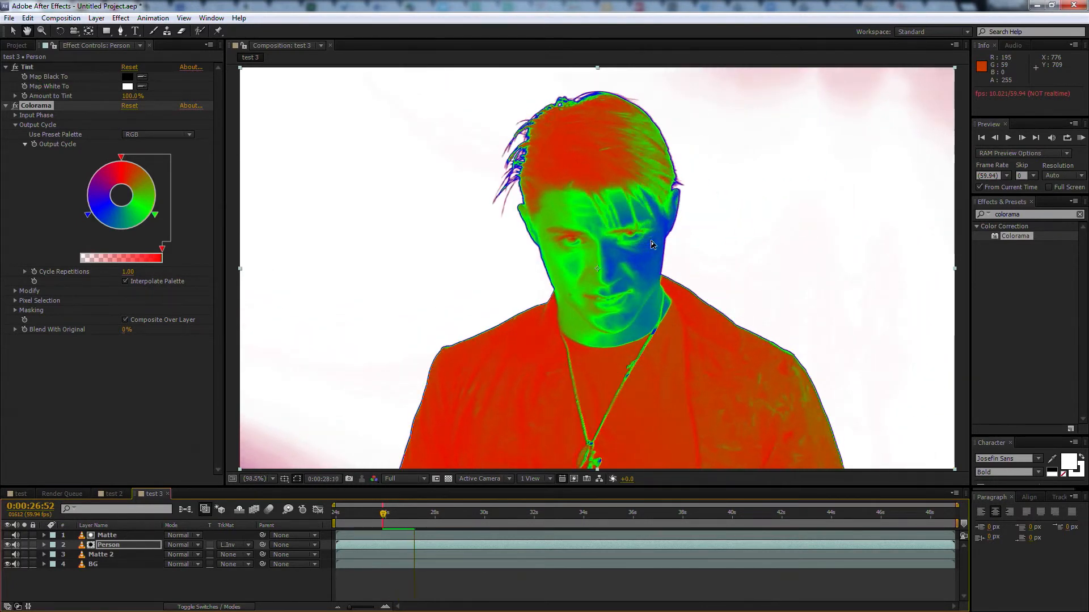
Set Colorama's preset palette to Sunset on the Person layer and preview the playback
click(188, 135)
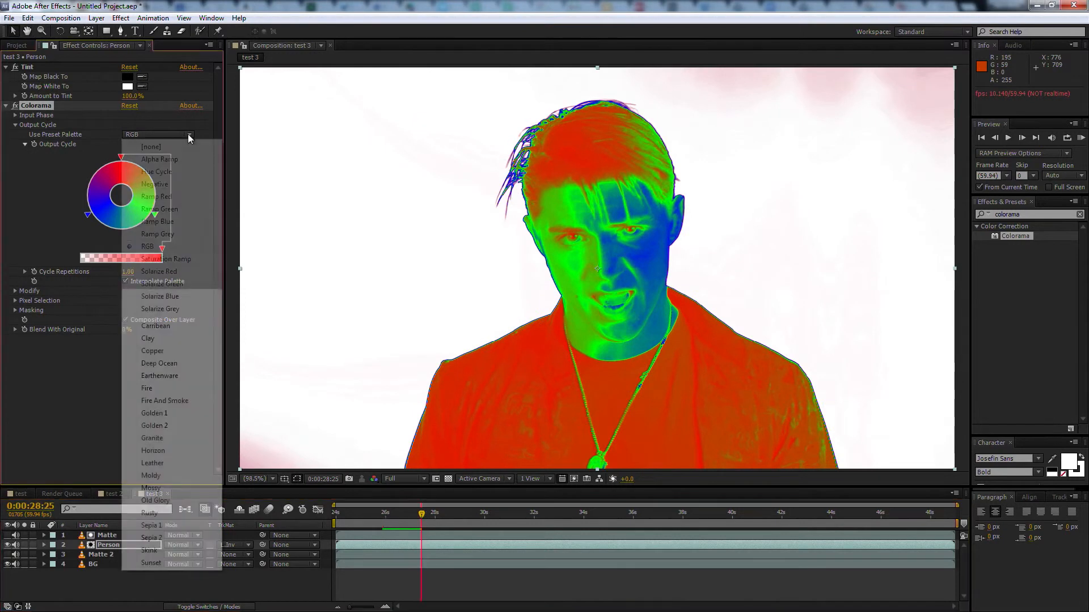
click(143, 563)
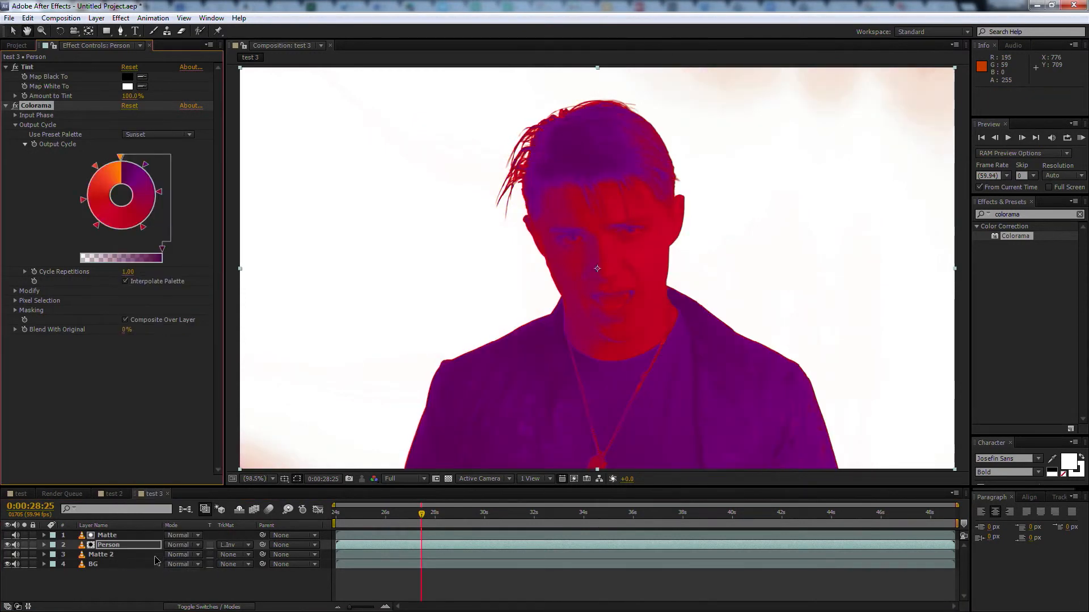
key(space)
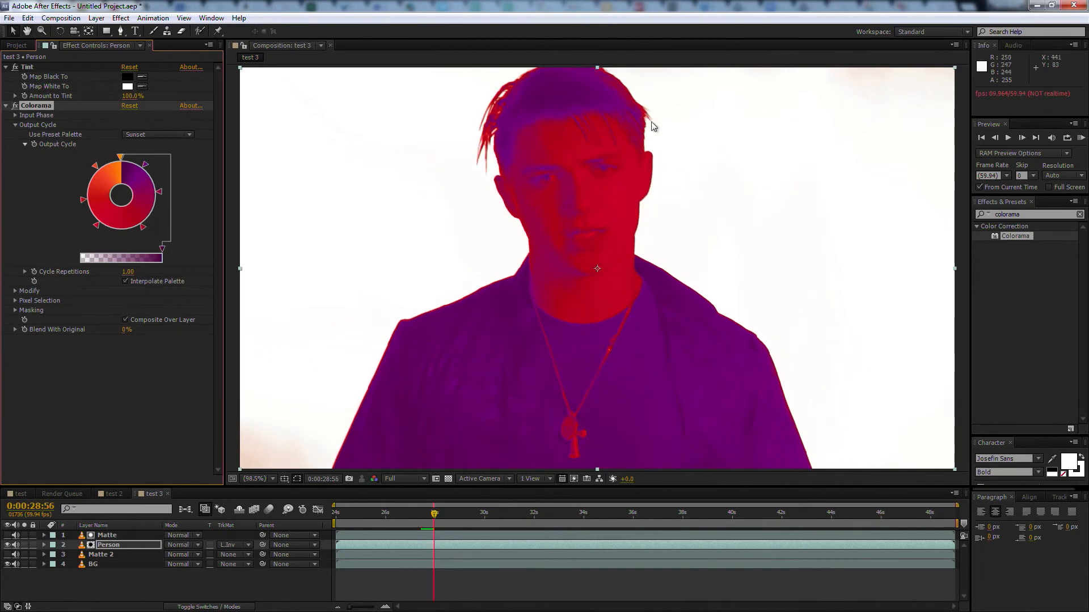
Add the Curves effect to the Person layer between Tint and Colorama
click(1036, 214)
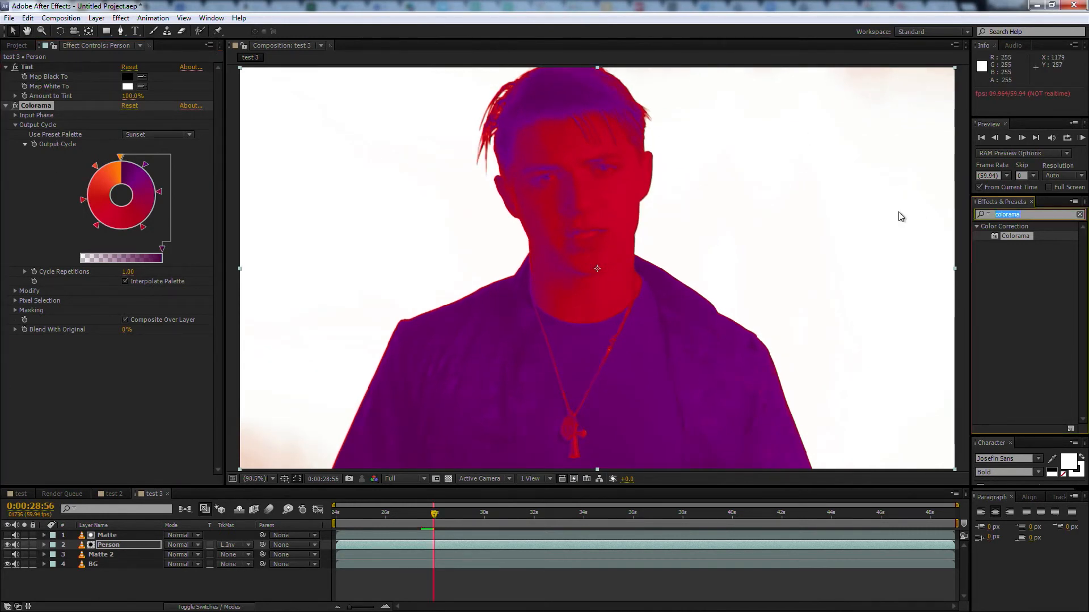
text(curves)
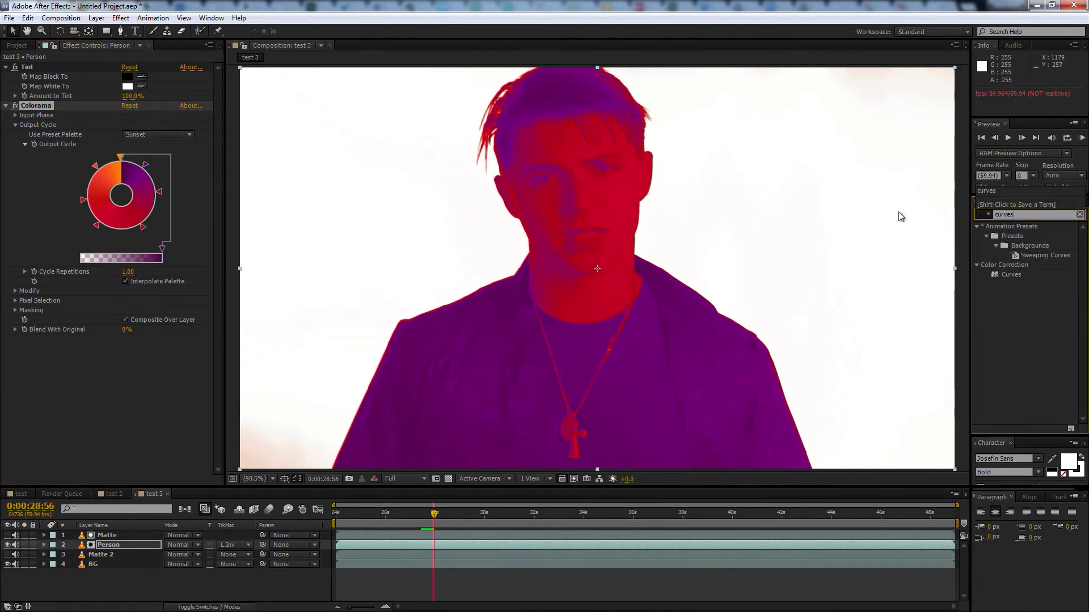
drag(995, 277, 57, 97)
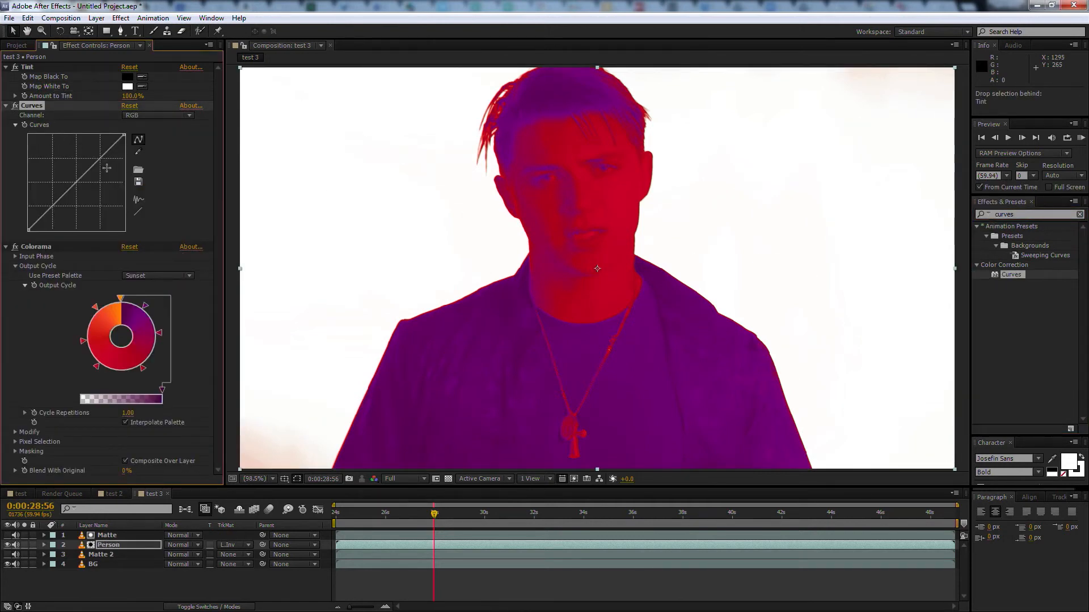
Shape the RGB curve on the Person layer into a steep S-curve with raised highlights and lowered shadows
drag(100, 165, 83, 148)
drag(46, 211, 59, 226)
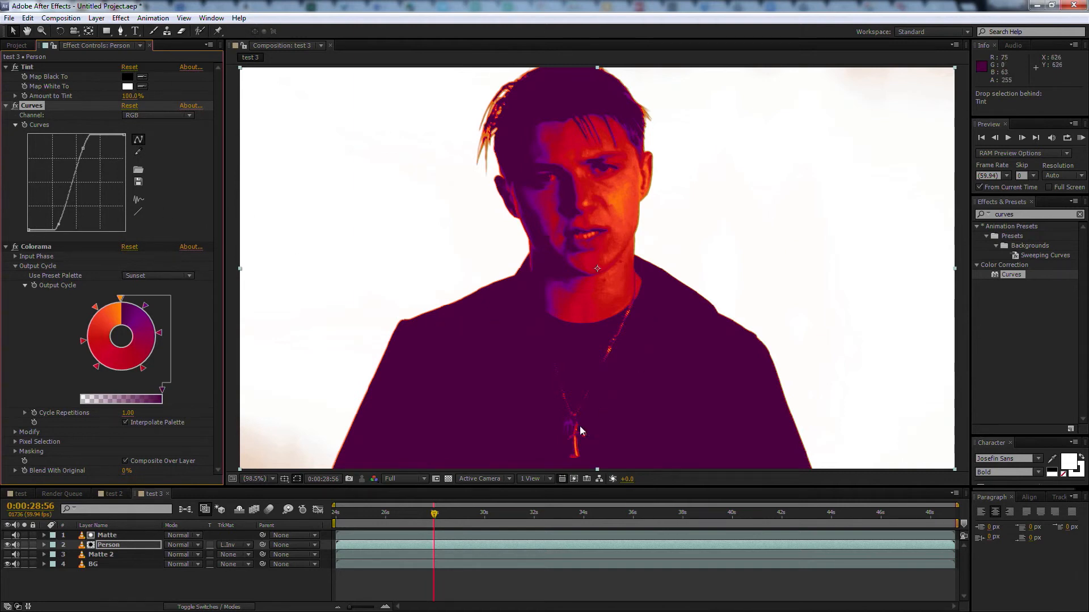
drag(54, 226, 44, 220)
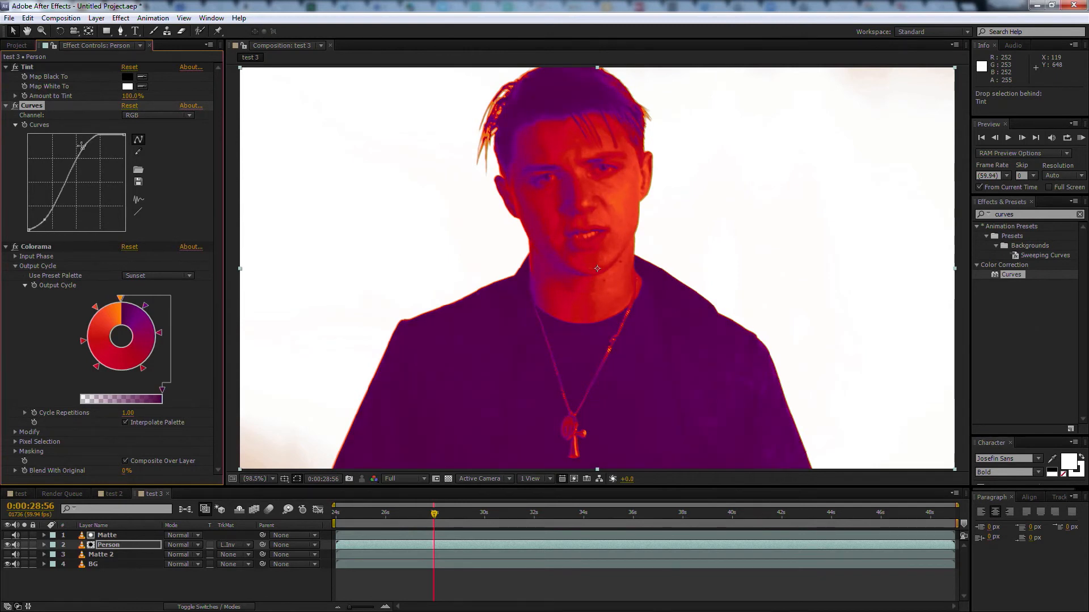
drag(86, 143, 100, 146)
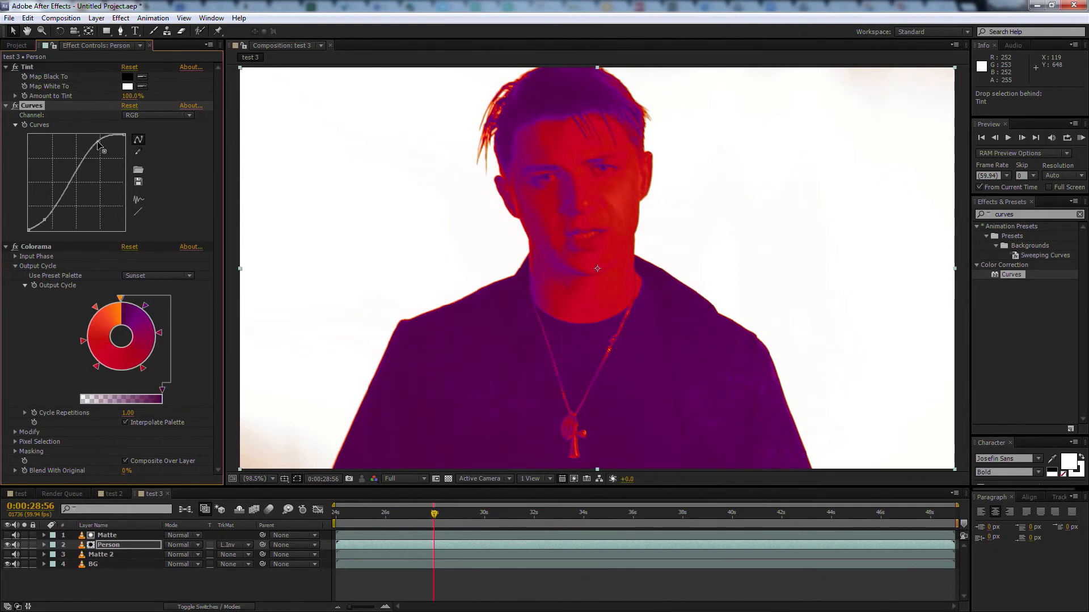
drag(45, 221, 46, 218)
drag(98, 141, 88, 141)
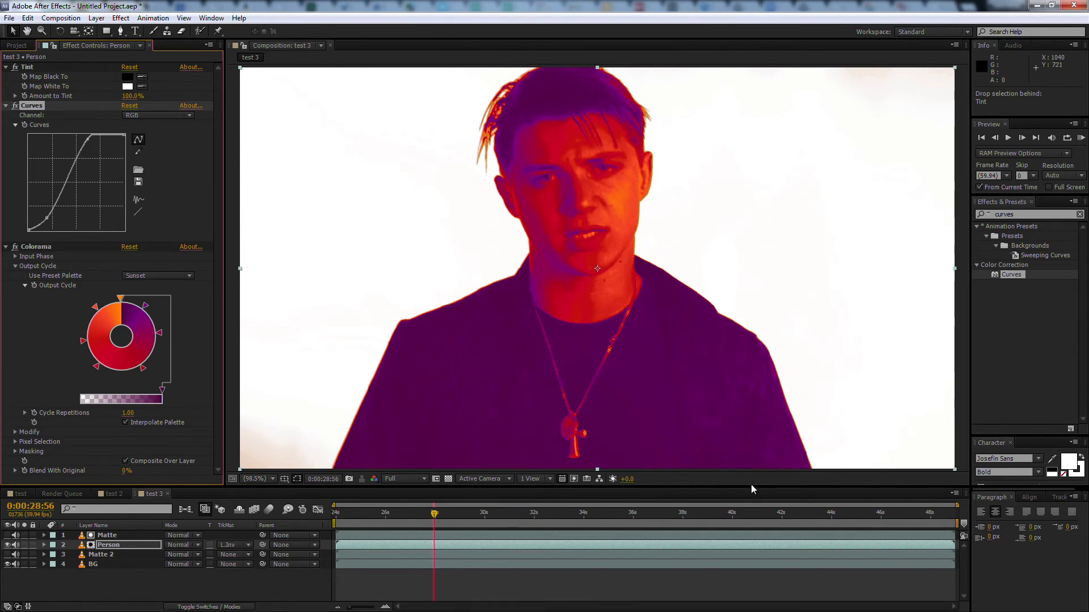
drag(751, 485, 751, 460)
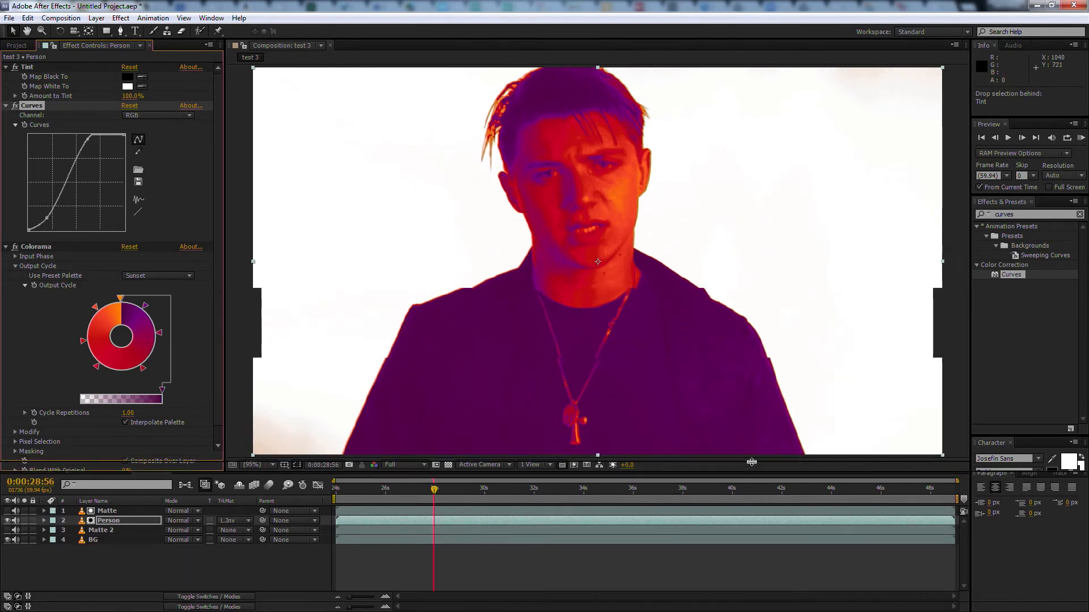
Try the Carribean, Clay, Copper, Deep Ocean, Earthenware and Ramp Grey preset palettes in Colorama's Output Cycle
click(189, 274)
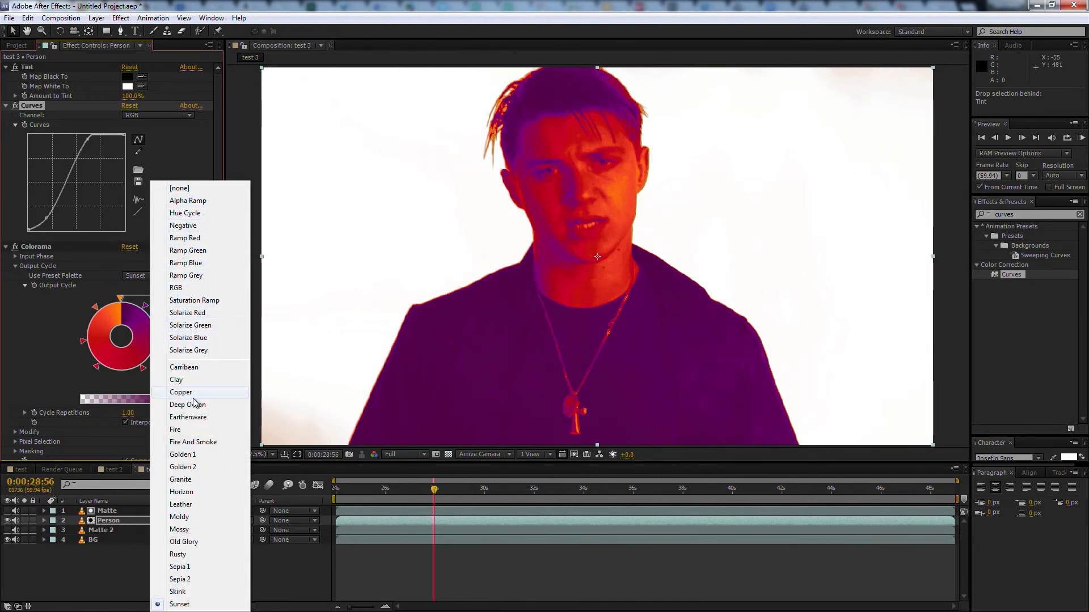
click(193, 370)
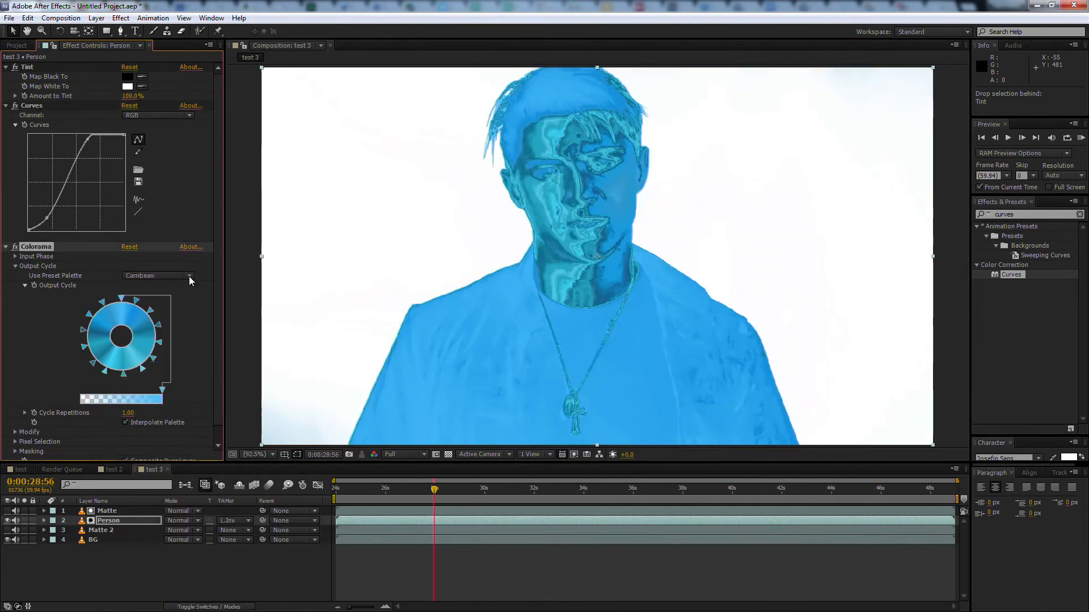
click(189, 277)
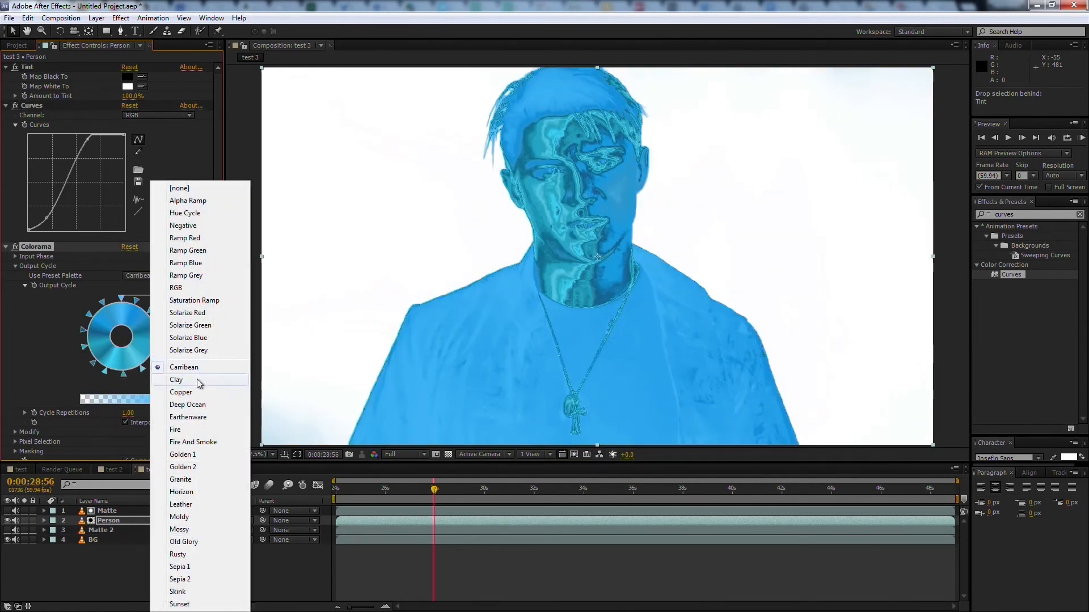
click(196, 378)
click(188, 276)
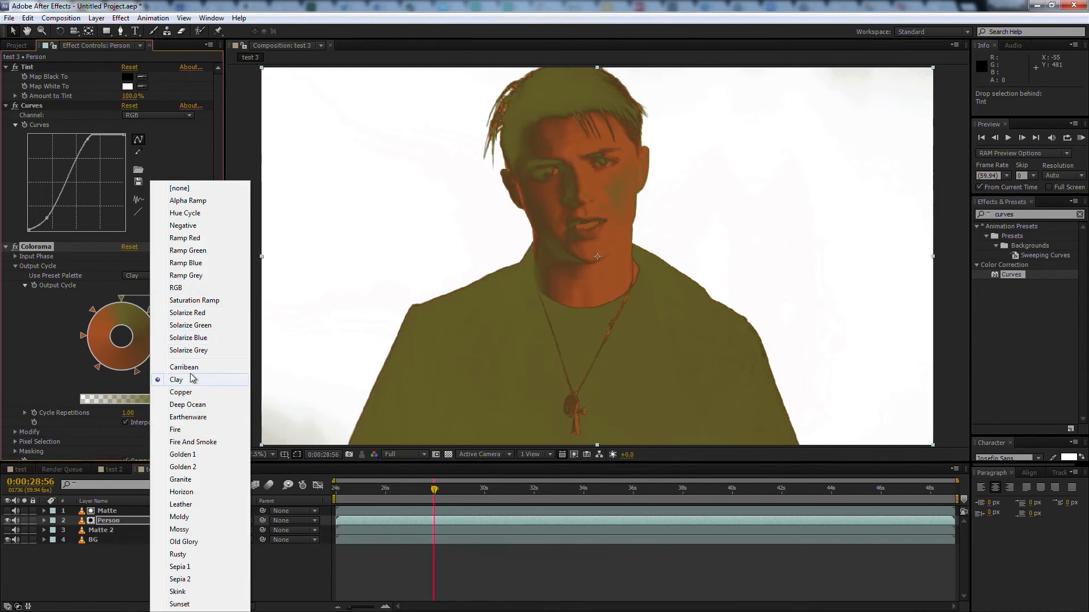
click(192, 393)
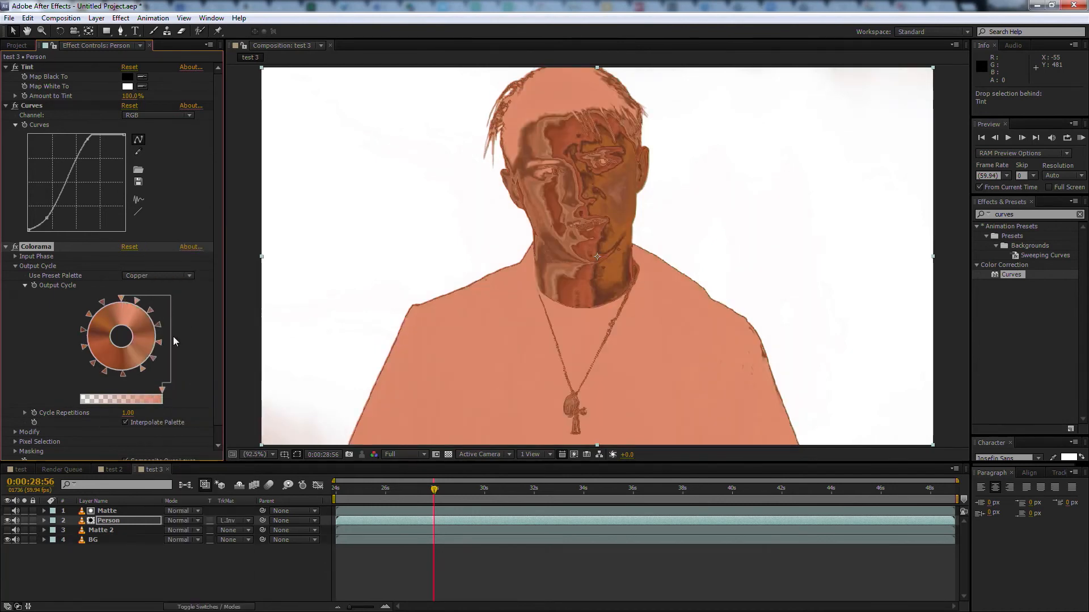
click(182, 275)
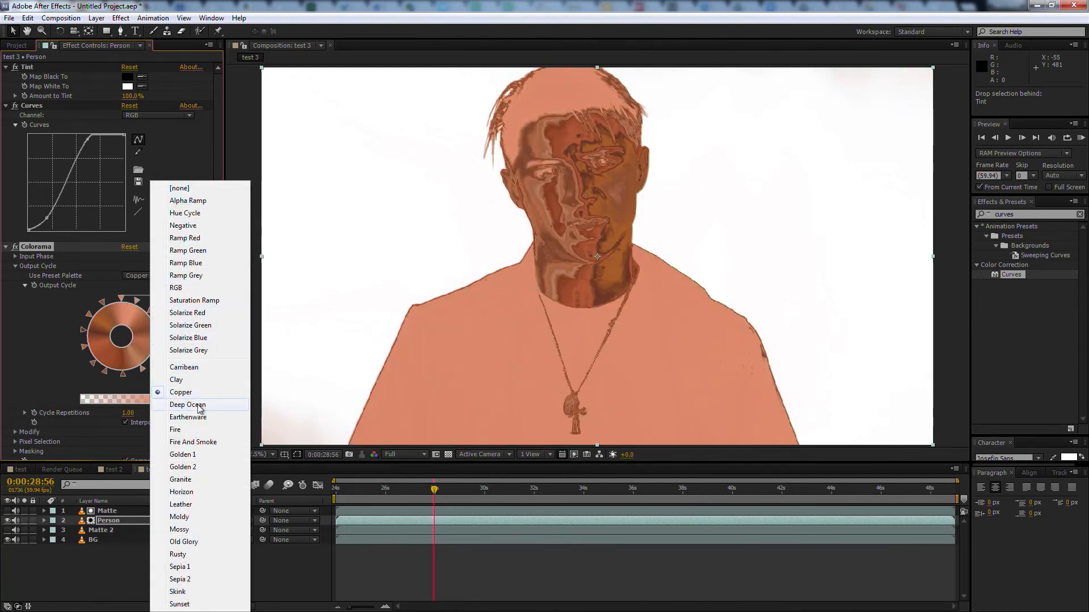
click(197, 405)
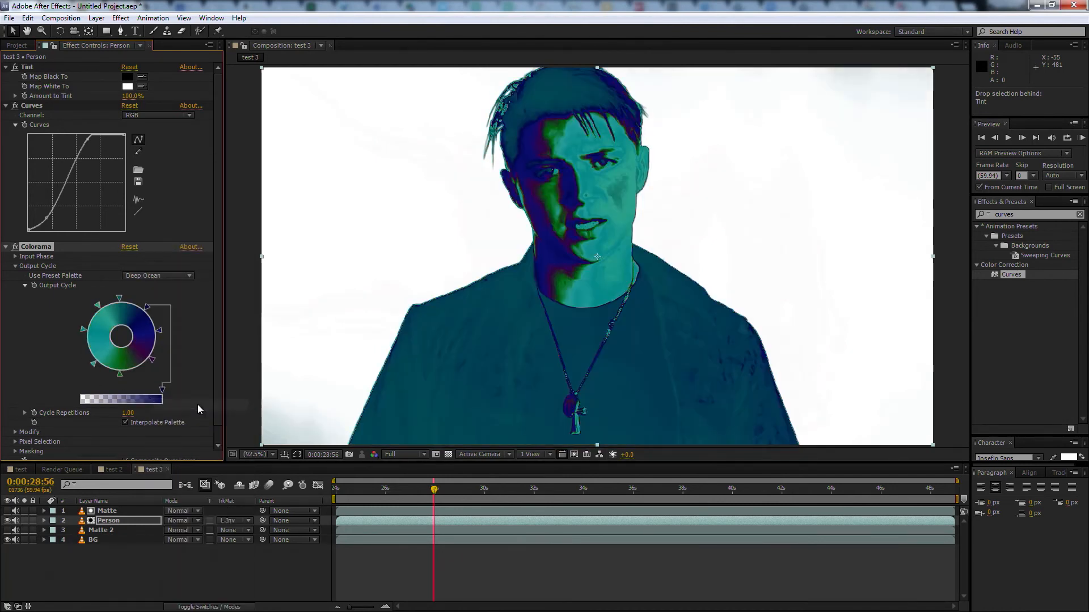
click(189, 275)
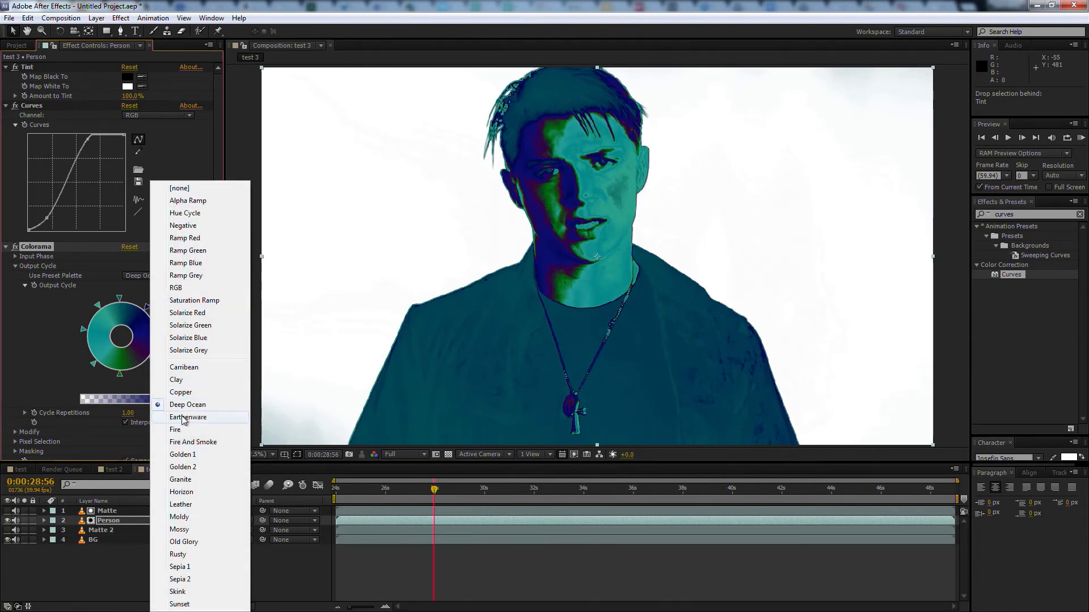
click(183, 417)
click(191, 275)
click(191, 384)
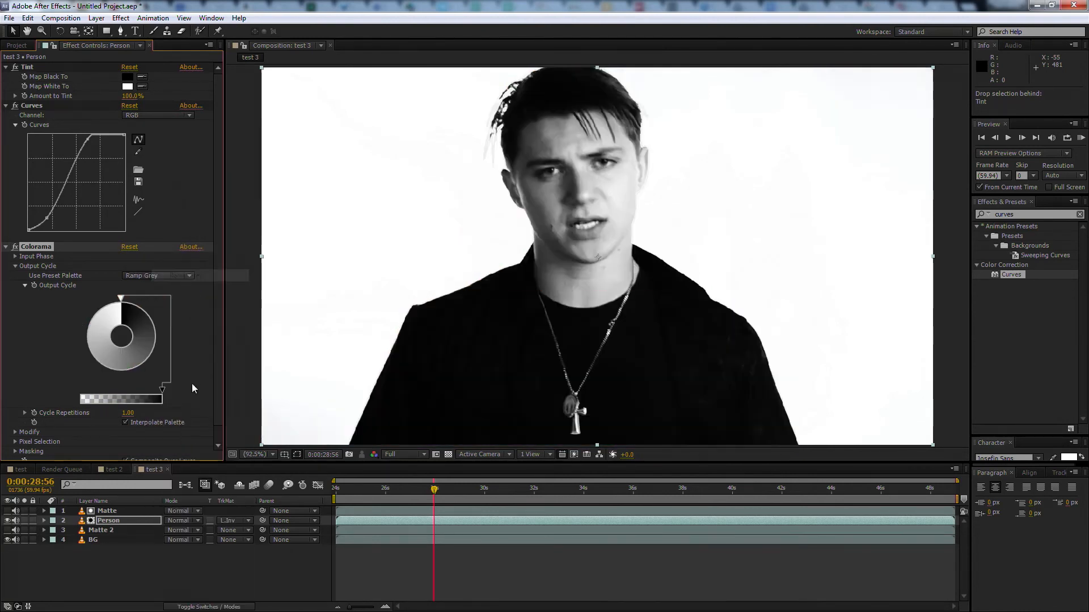
Set Colorama's preset palette to Fire And Smoke and enlarge the timeline area
click(183, 277)
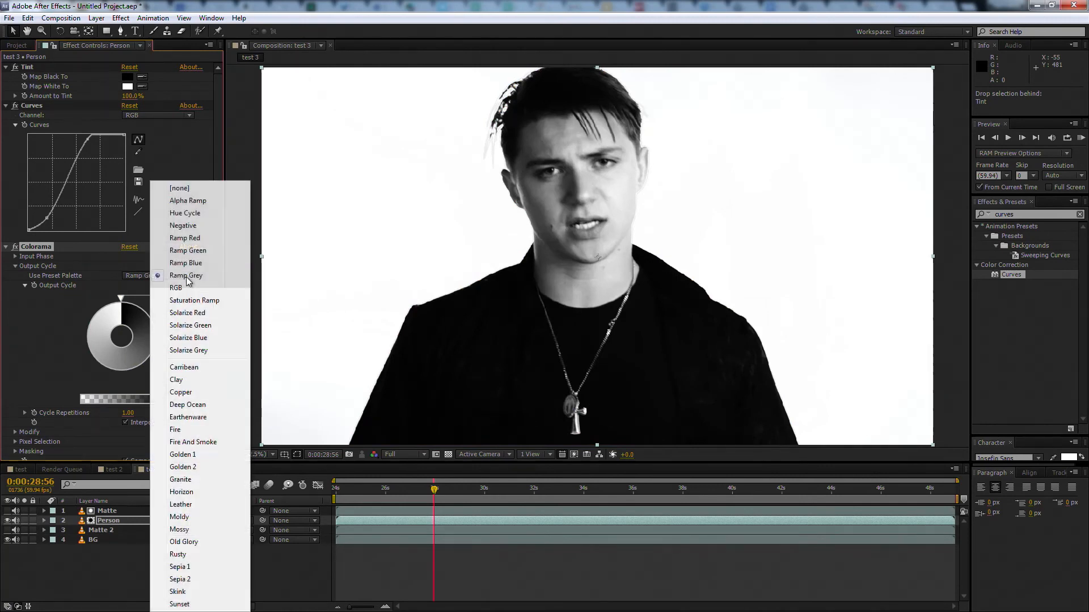
click(198, 442)
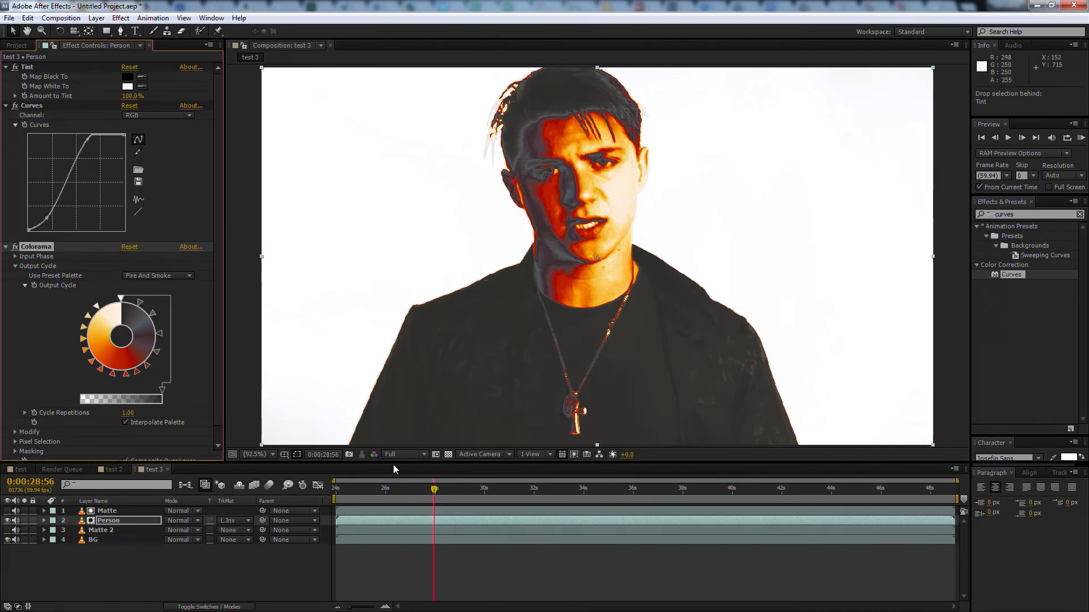
drag(392, 461, 391, 436)
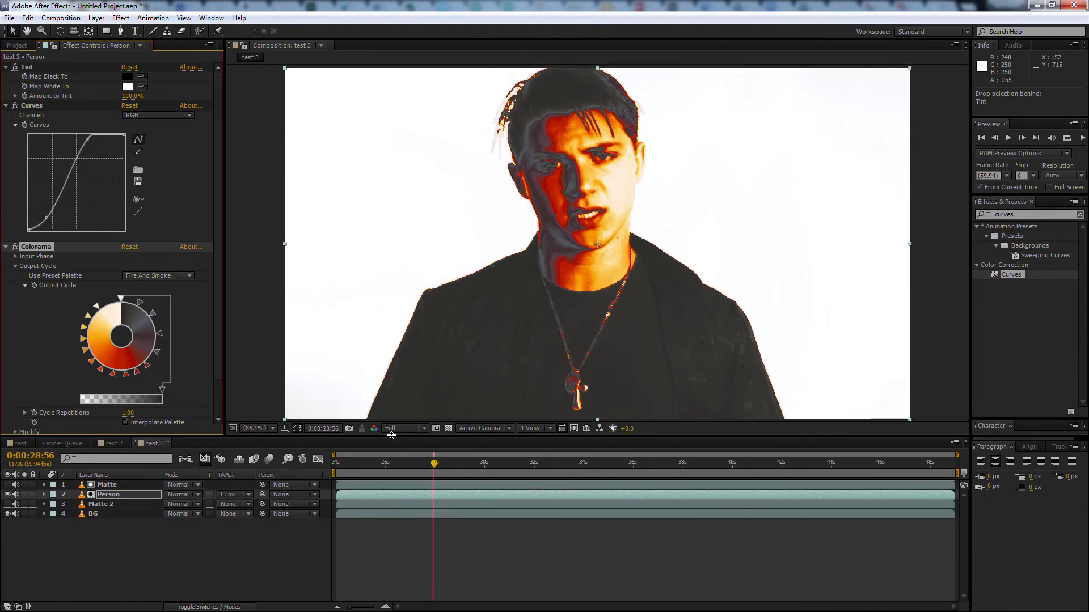